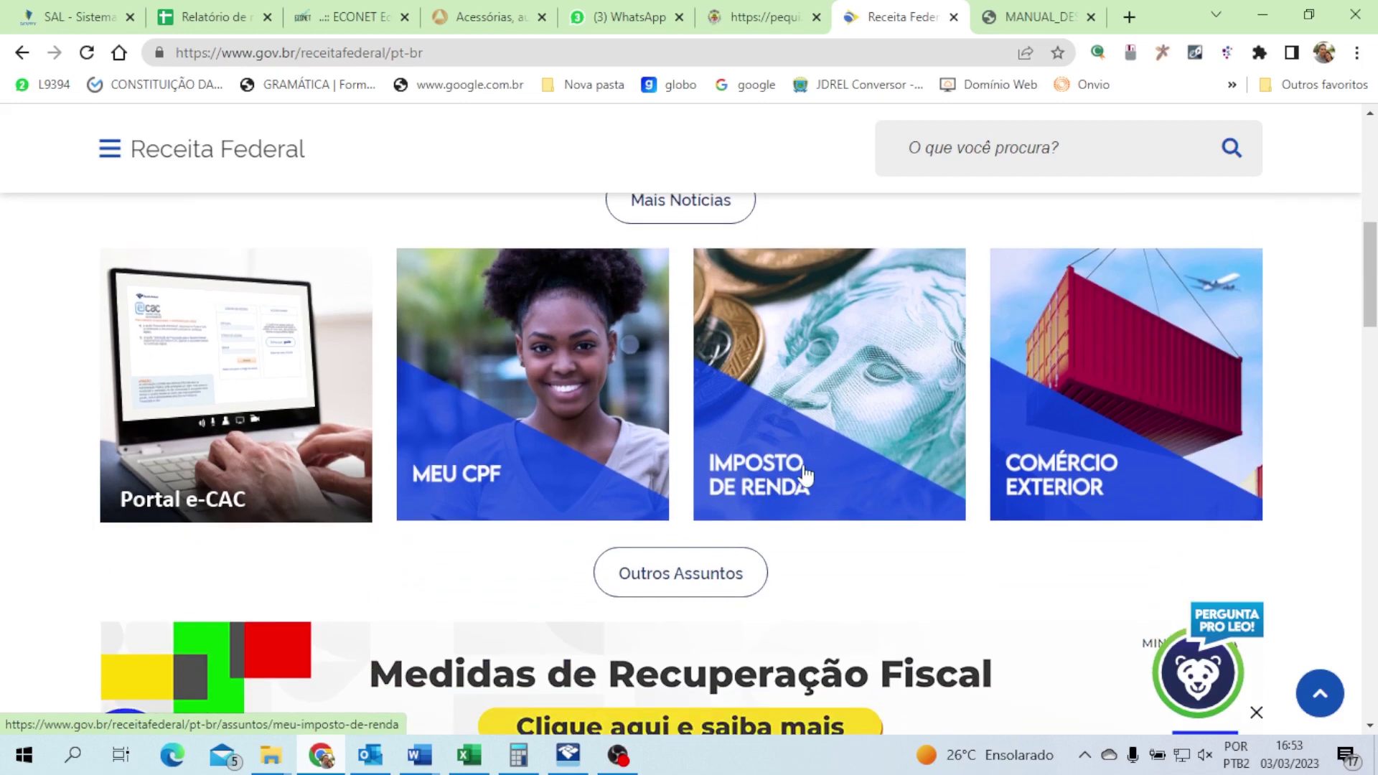
Open the Imposto de Renda section, view the e-CAC login page for filling in the declaration online, and close it.
left_click(807, 475)
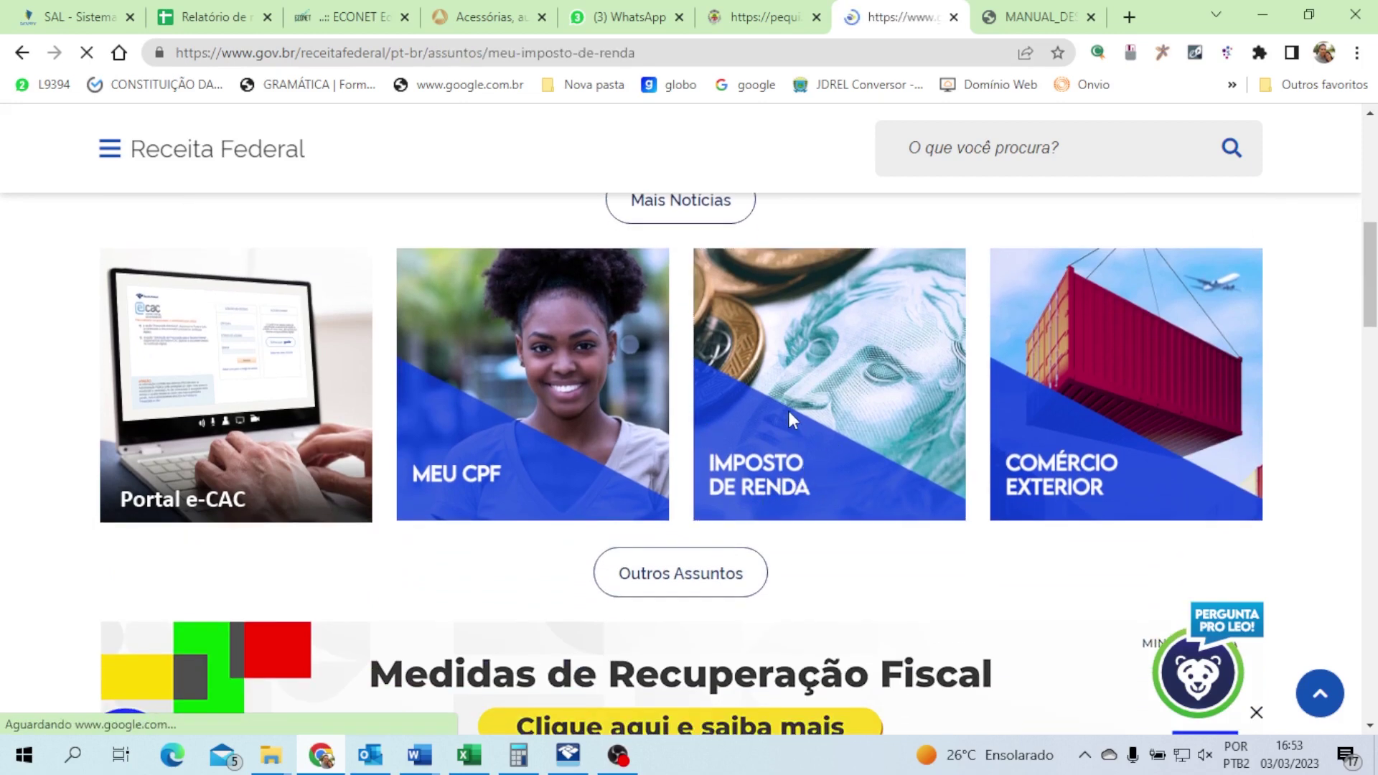
scroll(752, 401, "down", 5)
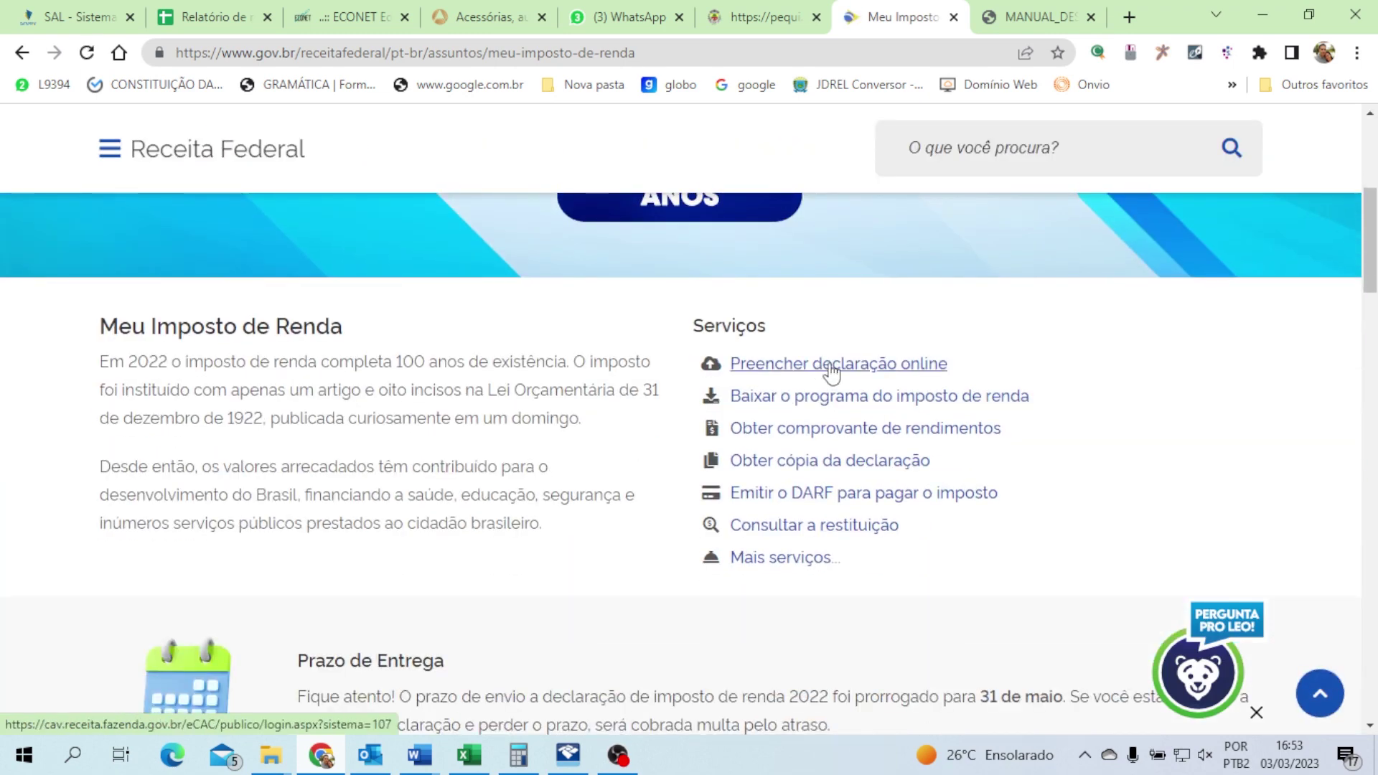
left_click(831, 367)
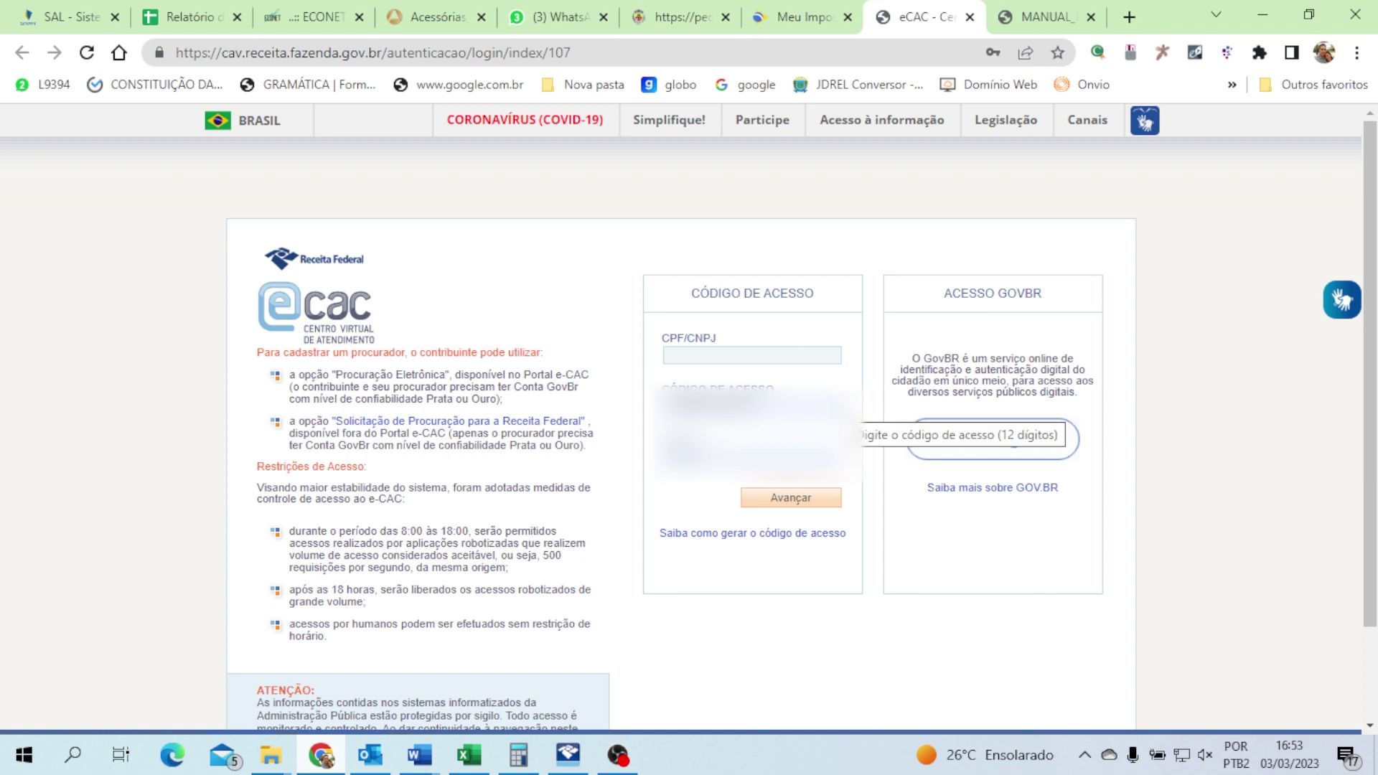
left_click(969, 17)
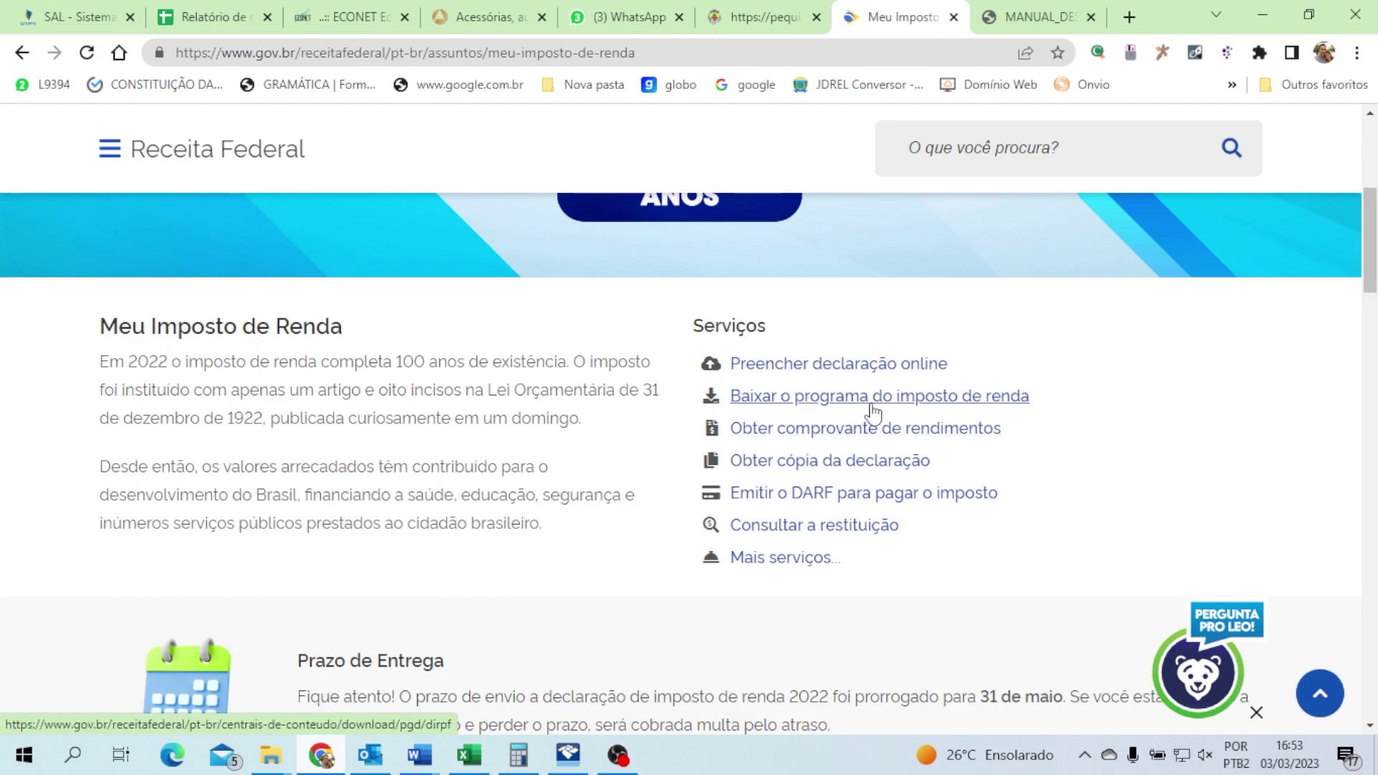
Open the income tax program's download page and view the Programa IRPF 2022 options.
left_click(865, 406)
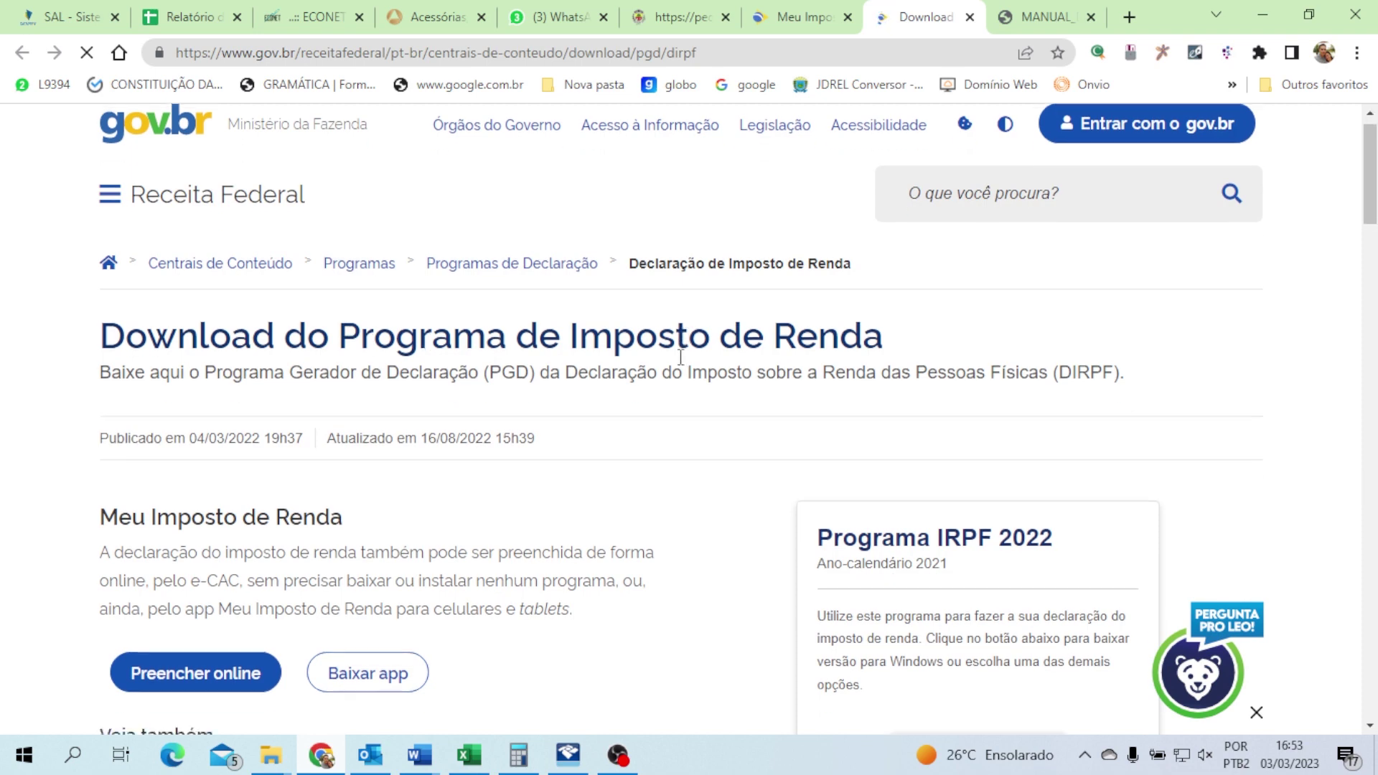
scroll(667, 344, "down", 3)
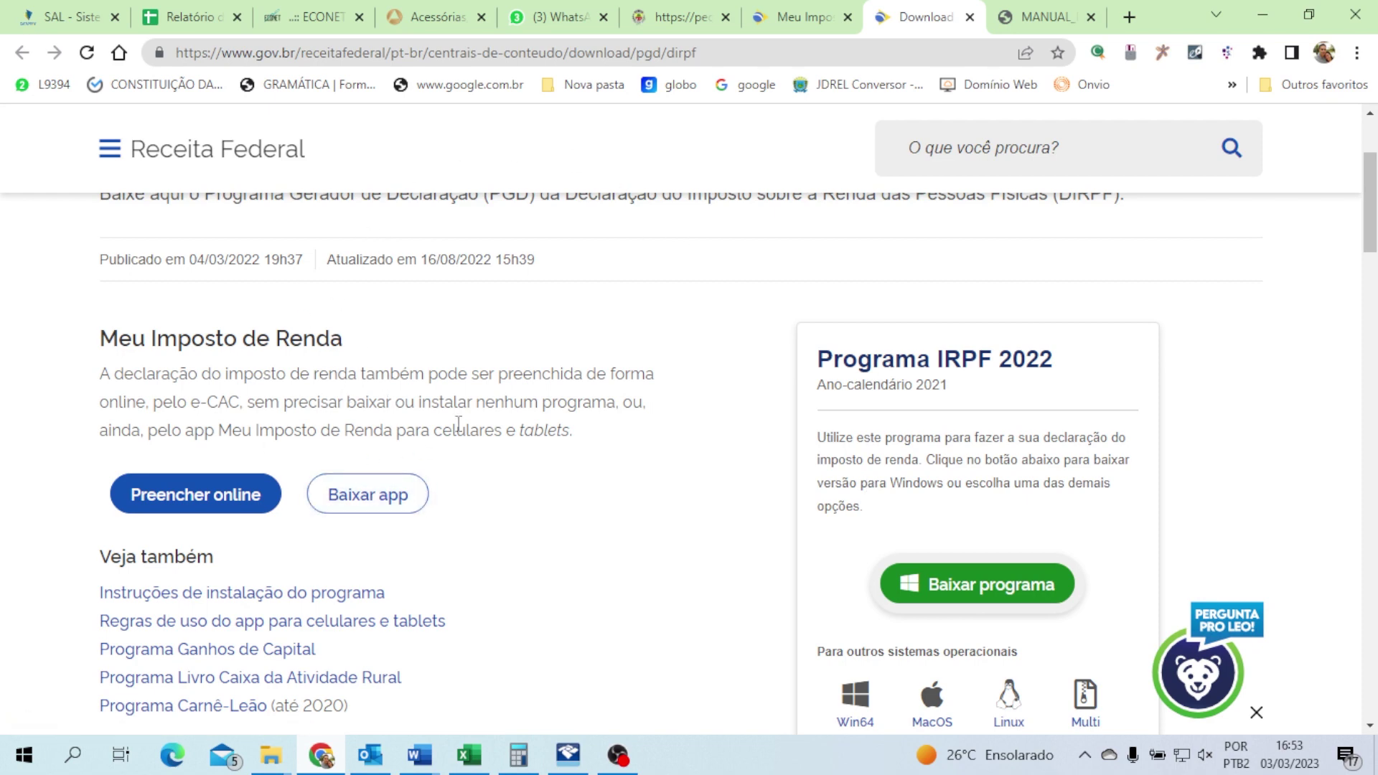
Switch to IRPF 2022, close the open declaration and start a blank Declaração de Ajuste Anual with the taxpayer's CPF and name.
left_click(566, 757)
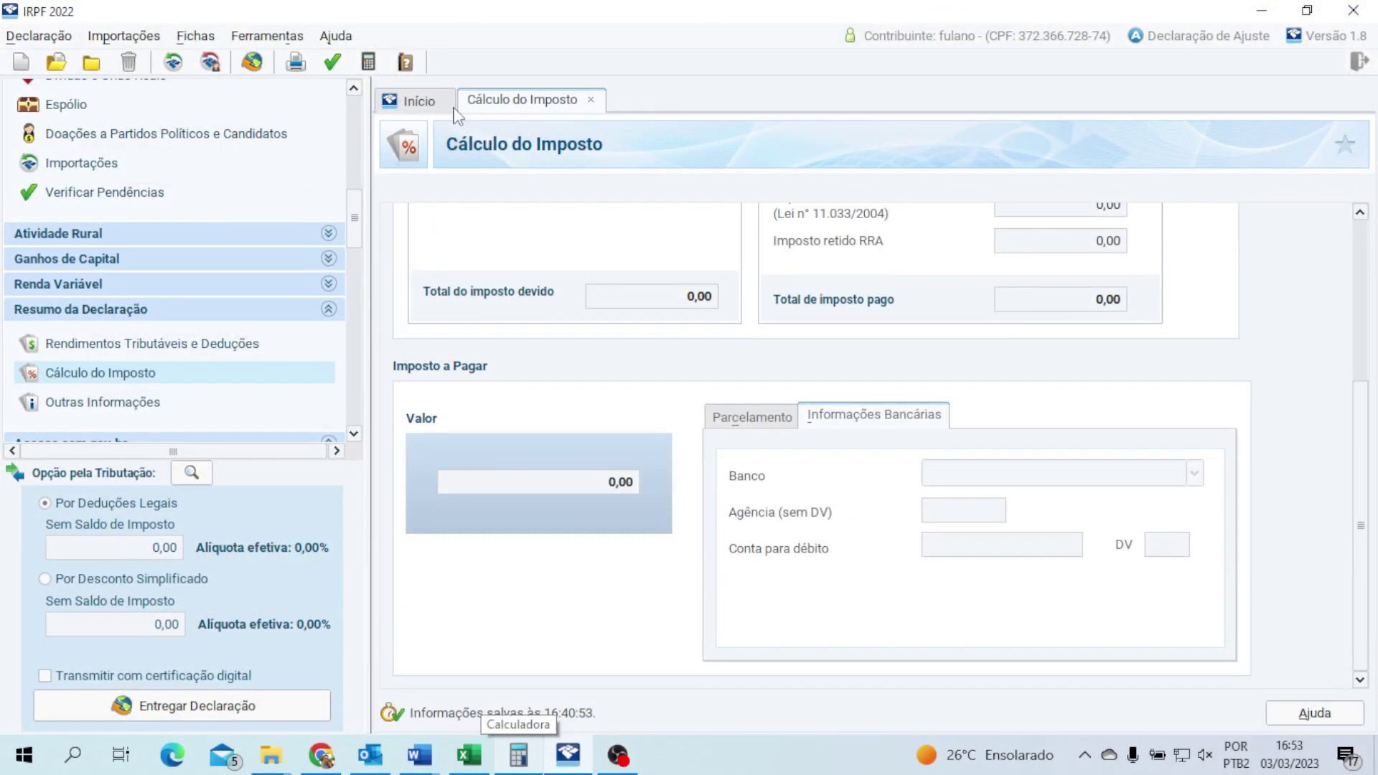
left_click(91, 62)
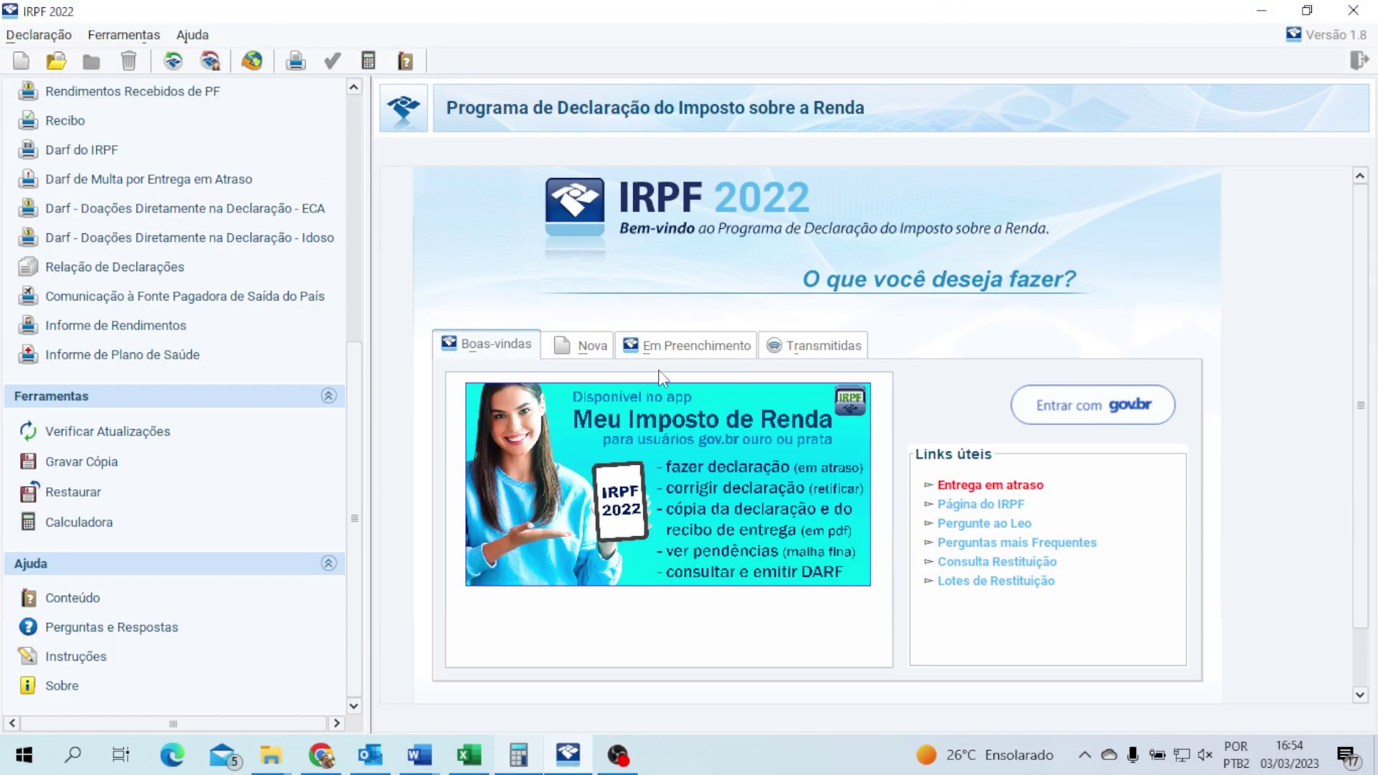
left_click(588, 354)
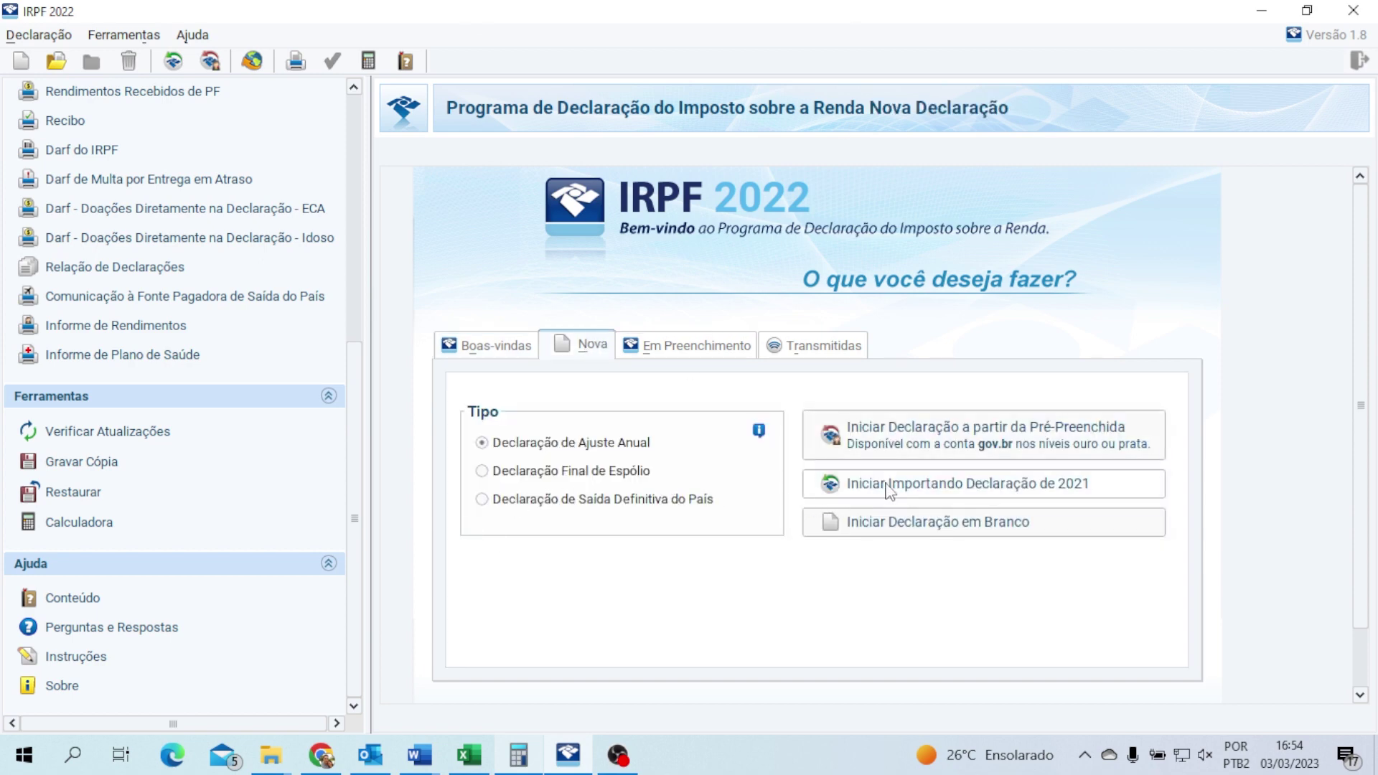
left_click(888, 530)
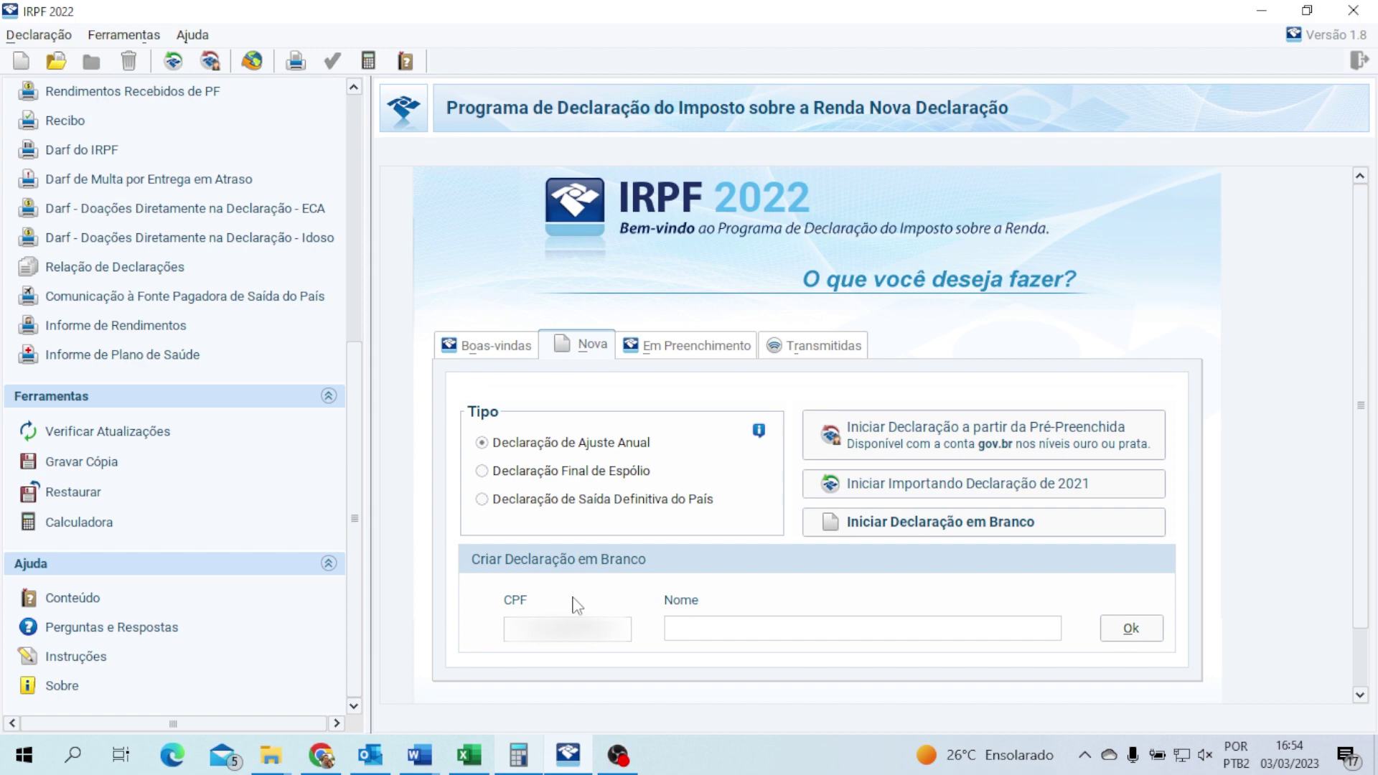
key("Tab")
left_click(1129, 630)
left_click(640, 478)
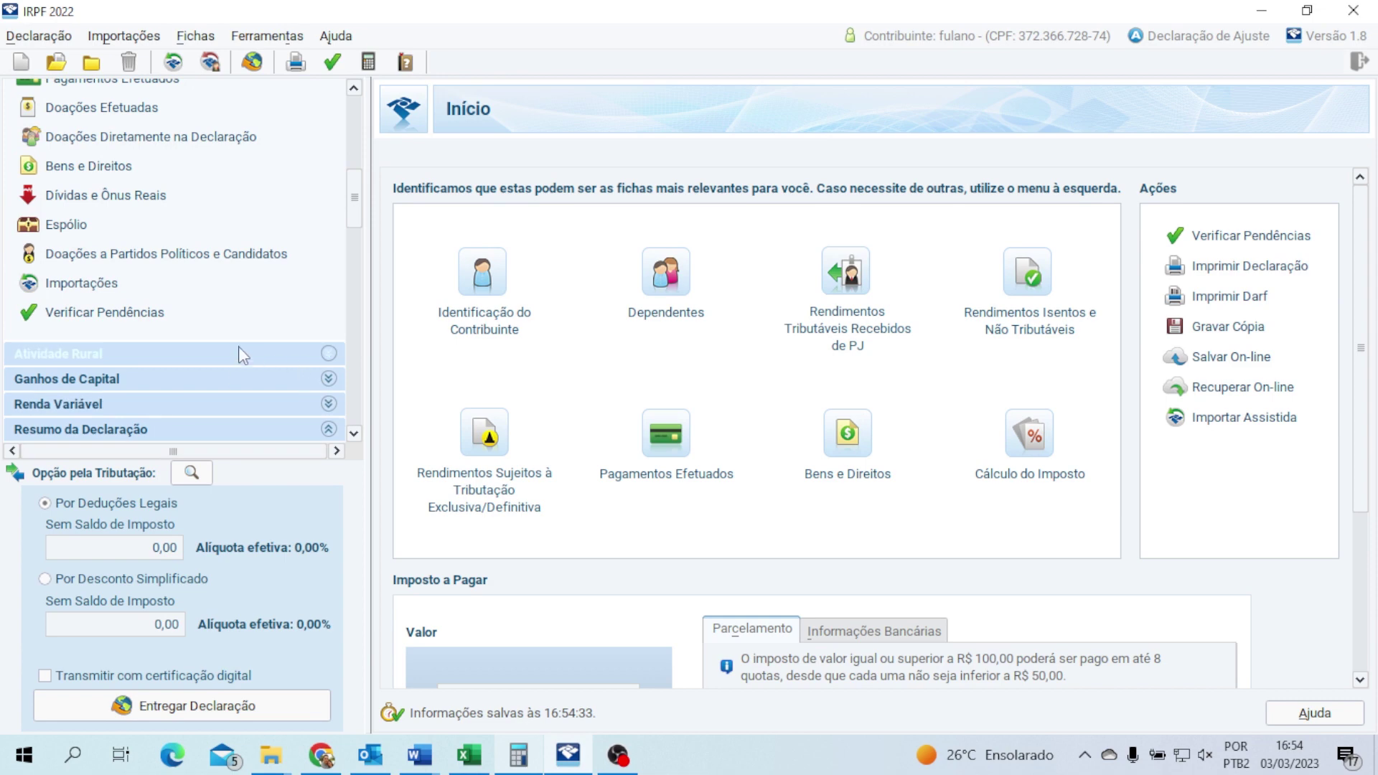
Open the Identificação do Contribuinte form and review its declaration type, taxpayer data, address and main occupation fields.
scroll(258, 276, "up", 3)
scroll(257, 283, "up", 5)
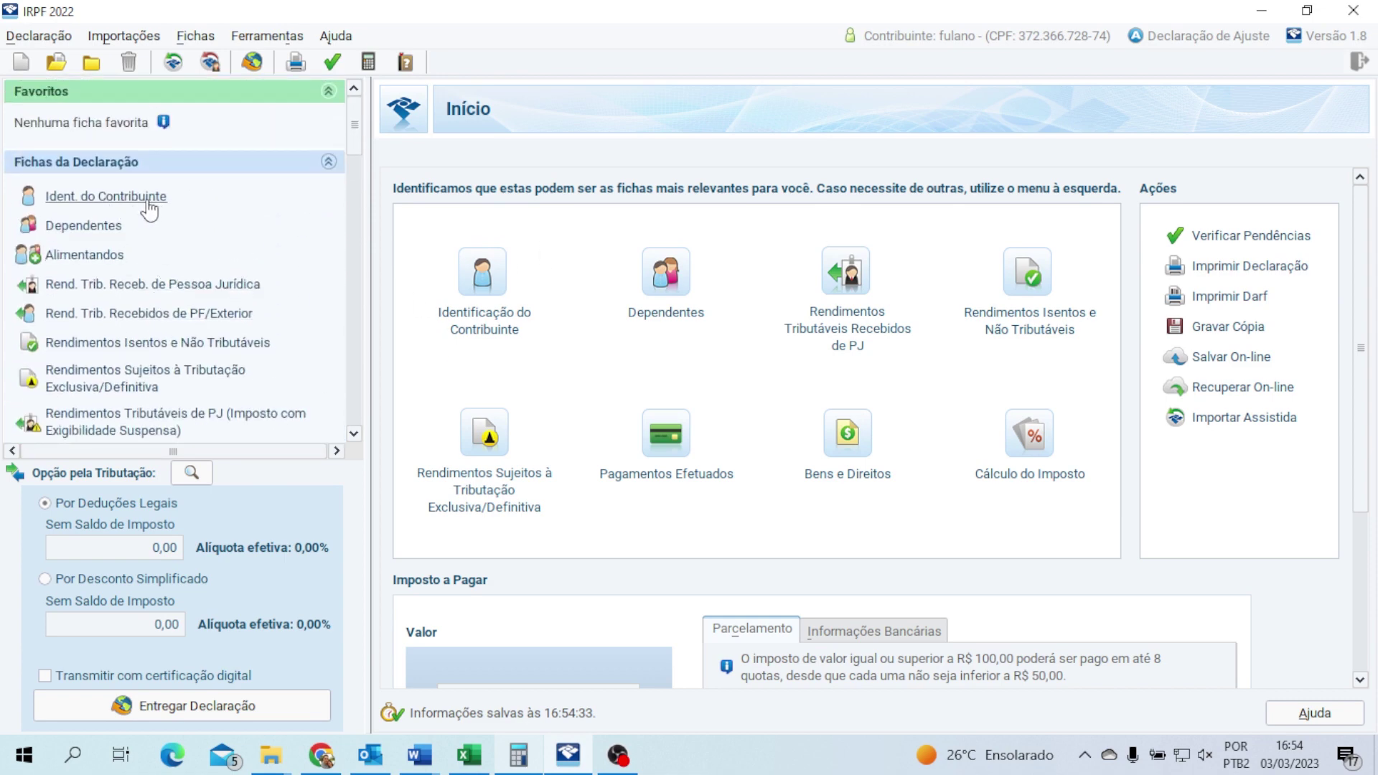
left_click(152, 206)
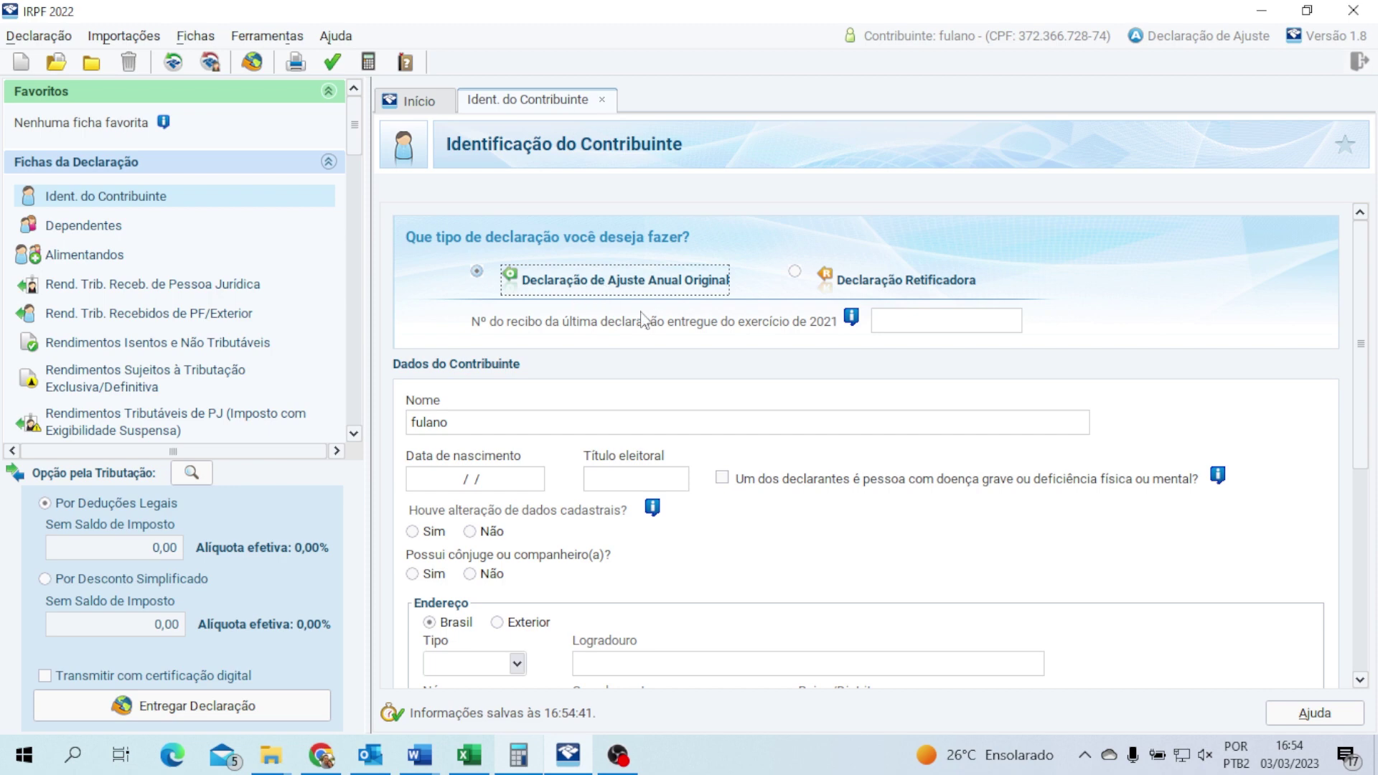
scroll(641, 332, "down", 1)
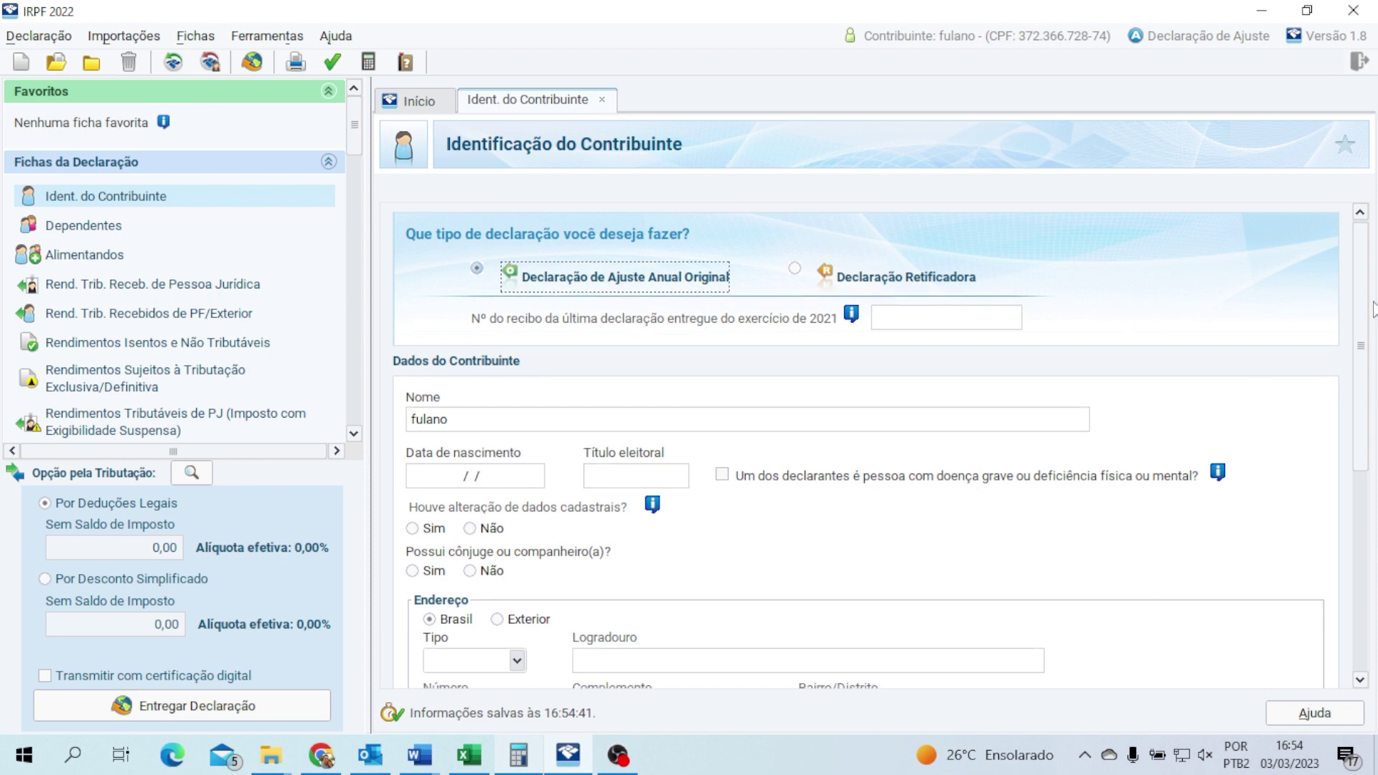
scroll(590, 316, "down", 5)
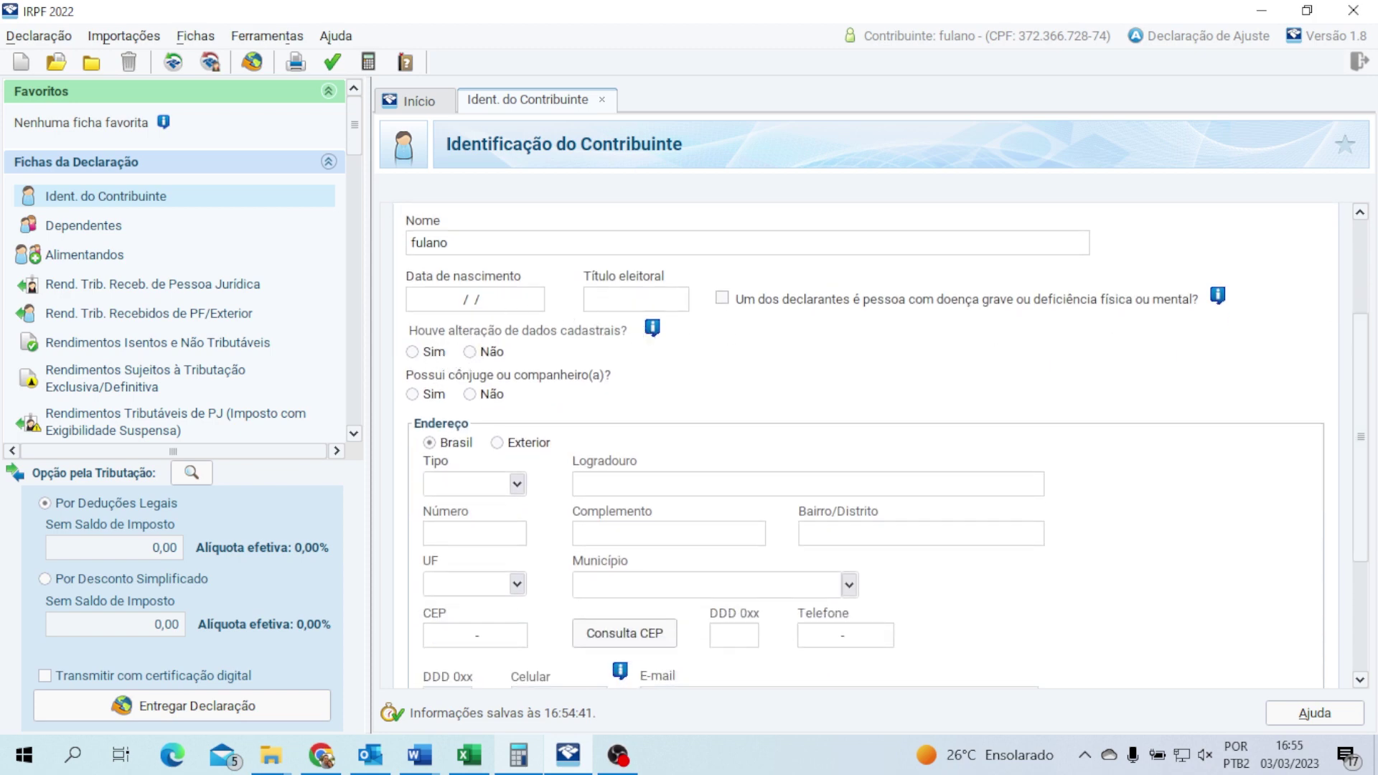
scroll(1358, 339, "down", 3)
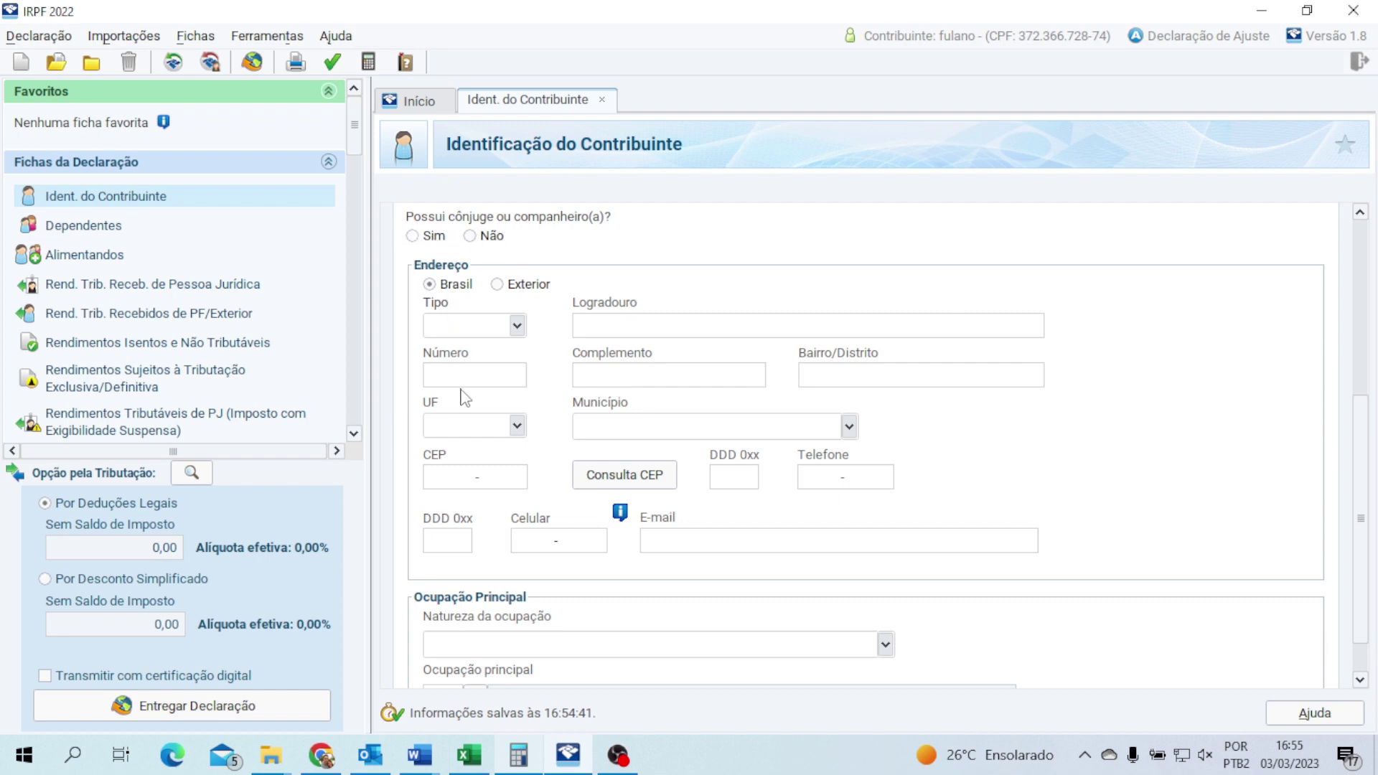
scroll(1359, 490, "down", 1)
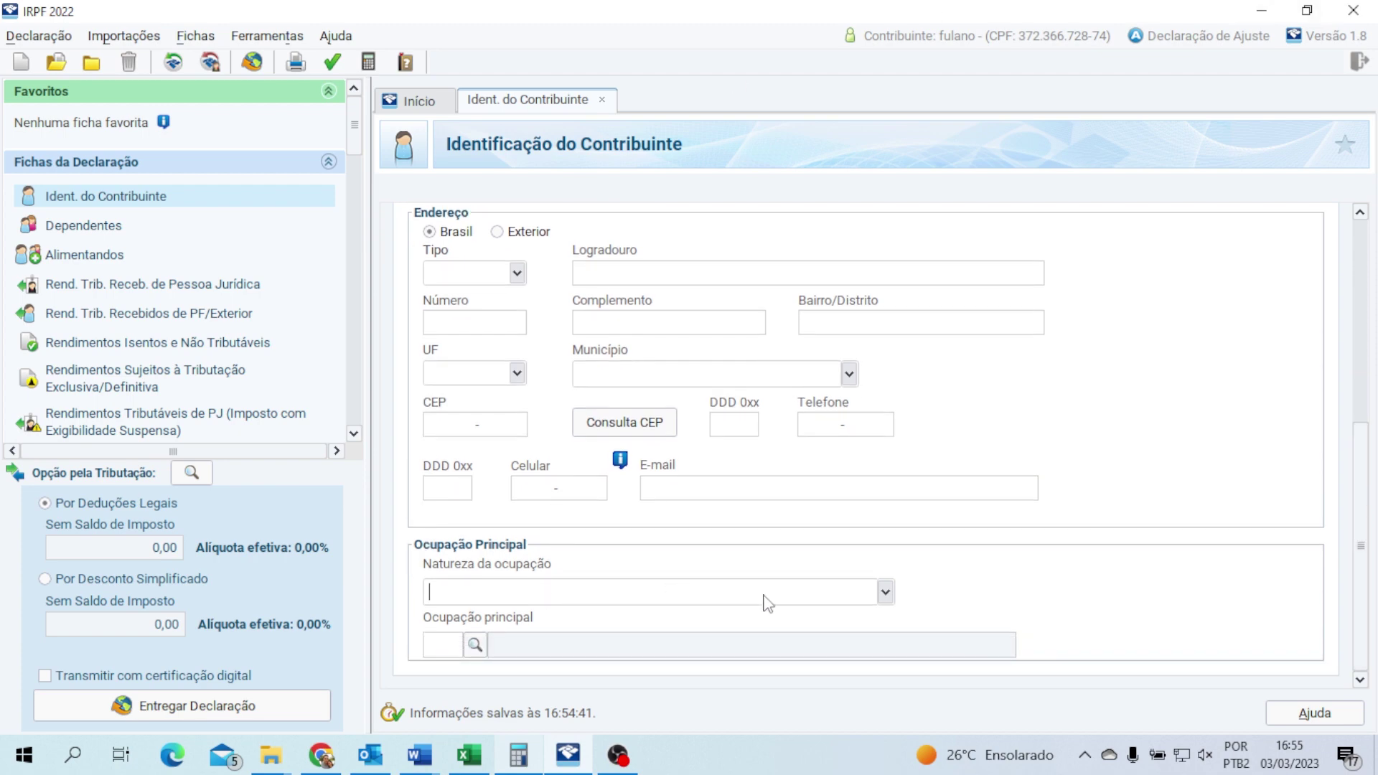
Set the occupation nature to 01 - Empregado de empresa do setor privado and the main occupation to 529, the vendor entry under group 16.
left_click(885, 592)
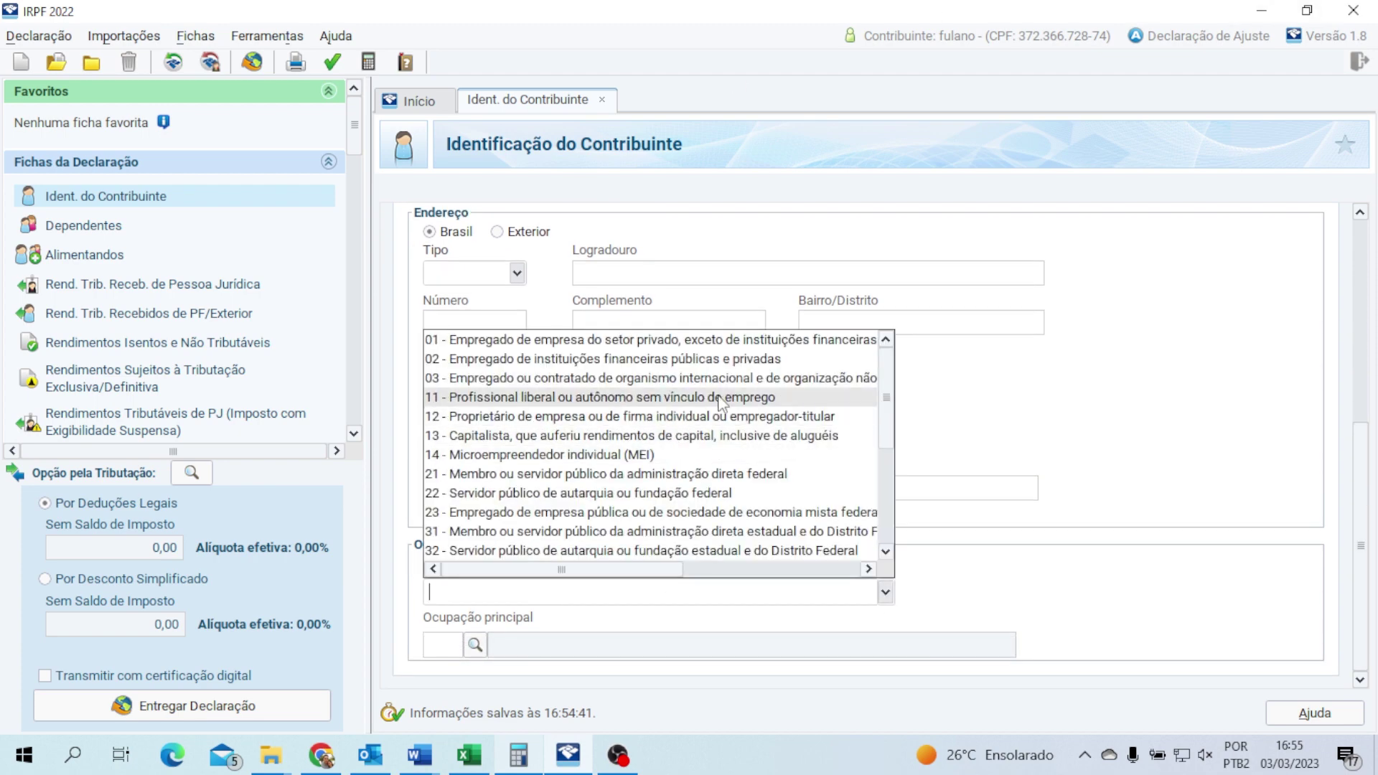
left_click(655, 345)
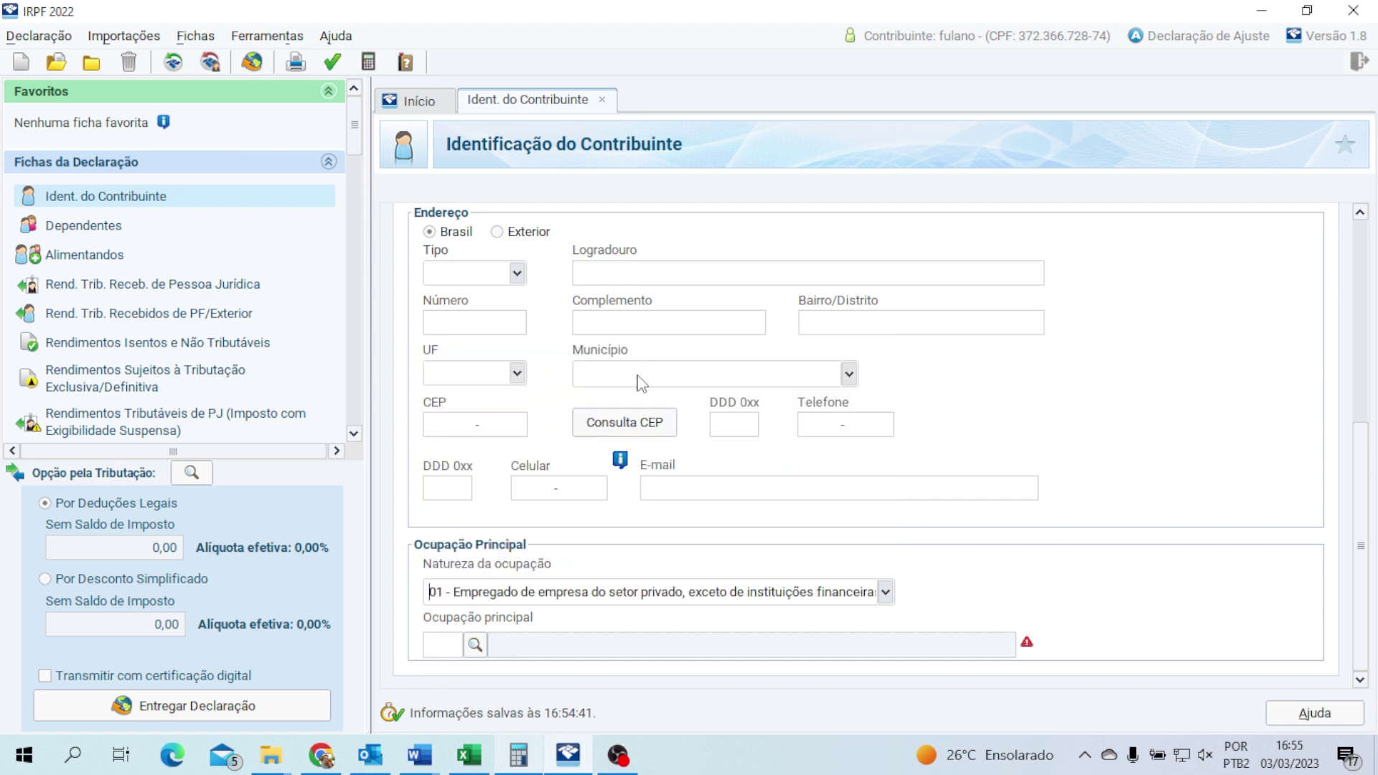
left_click(475, 645)
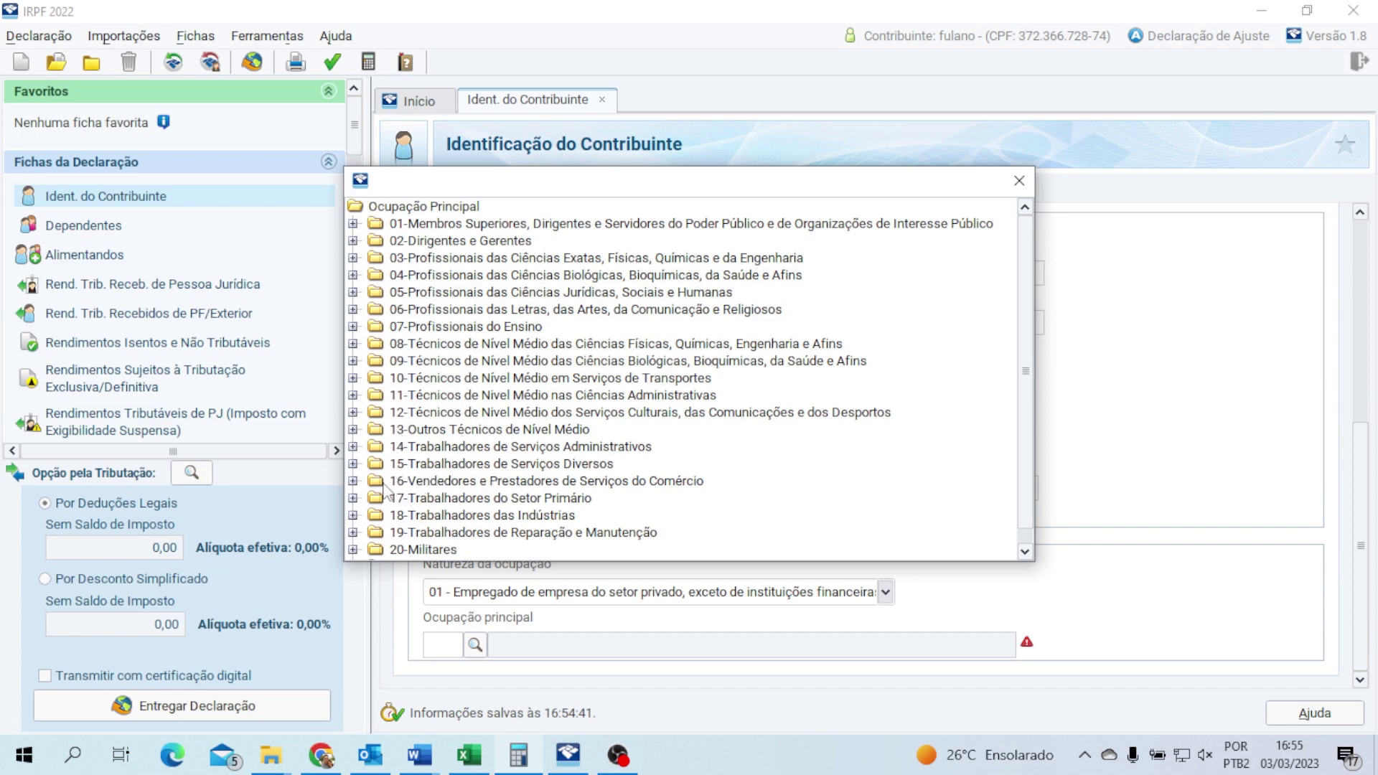
left_click(353, 481)
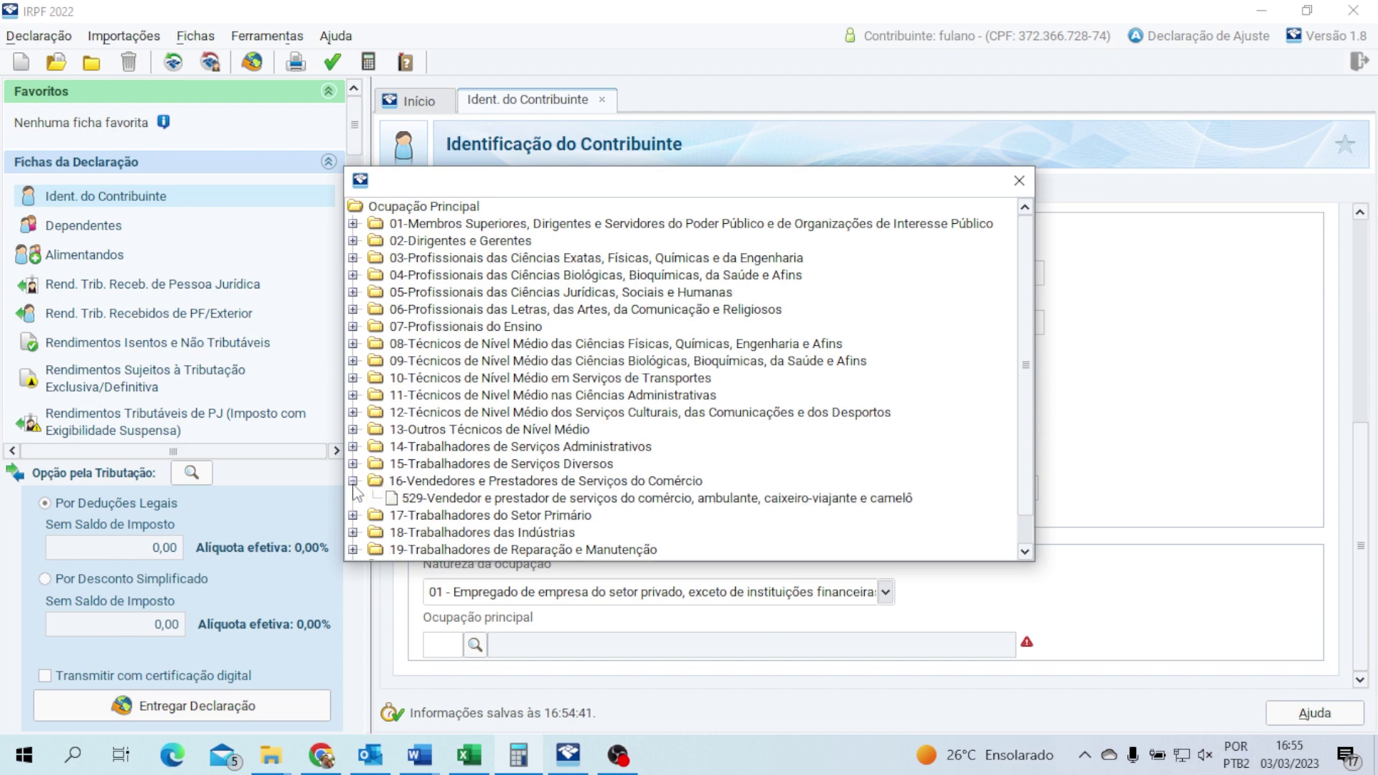
double_click(441, 500)
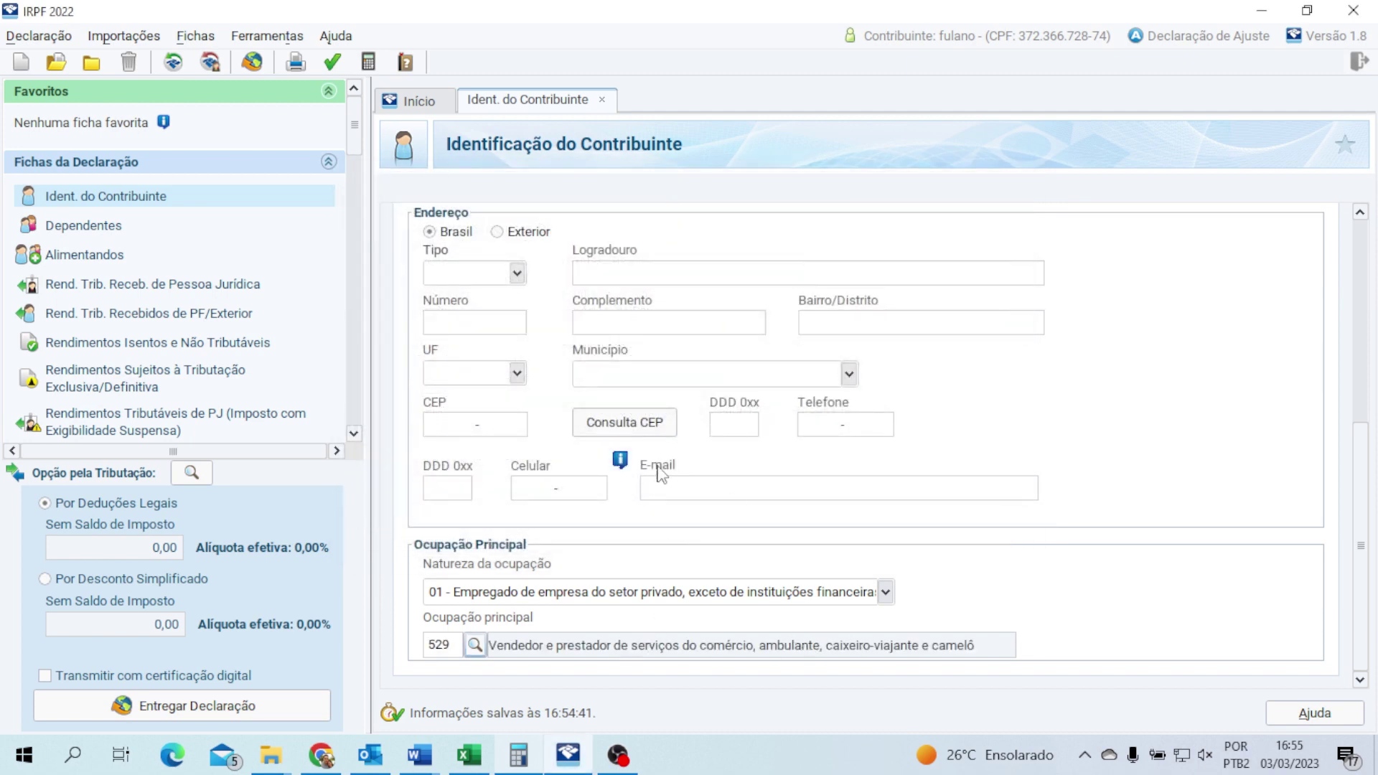
Open the Dependentes form and view its instructions and dependents table.
left_click(84, 227)
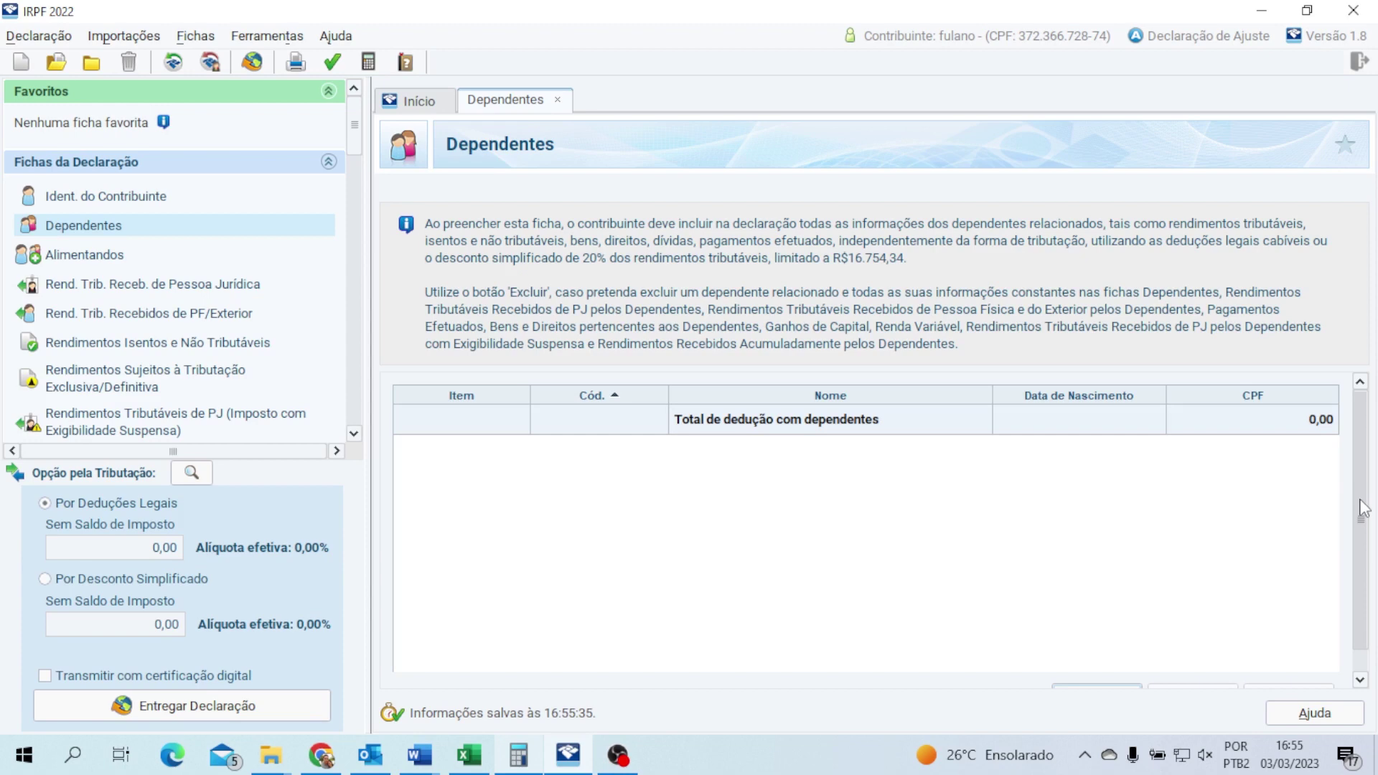
mouse_move(1361, 506)
left_mouse_down()
mouse_move(1362, 545)
mouse_move(1362, 495)
left_mouse_up()
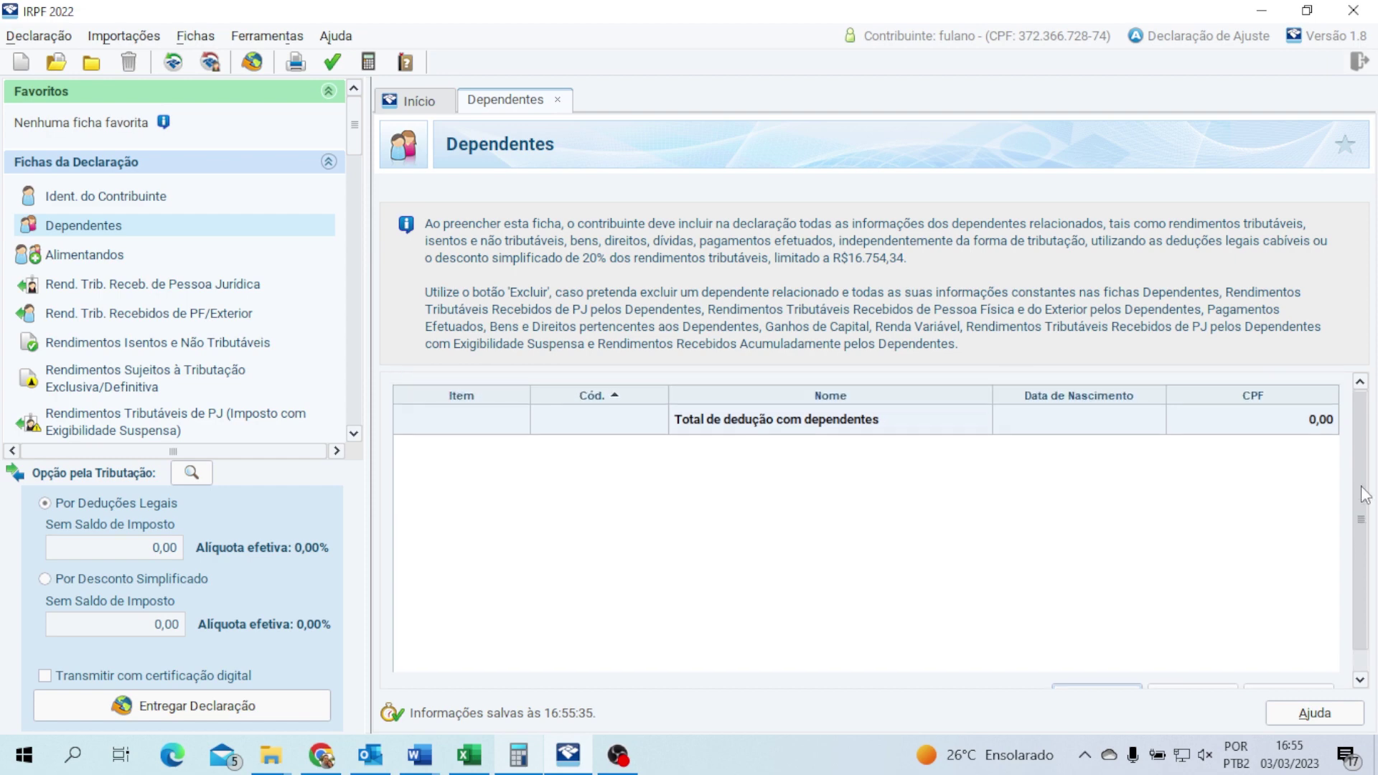
Add a paying-source entry for the titular to the taxable income received from Pessoa Jurídica, leaving its fields blank.
left_click(150, 287)
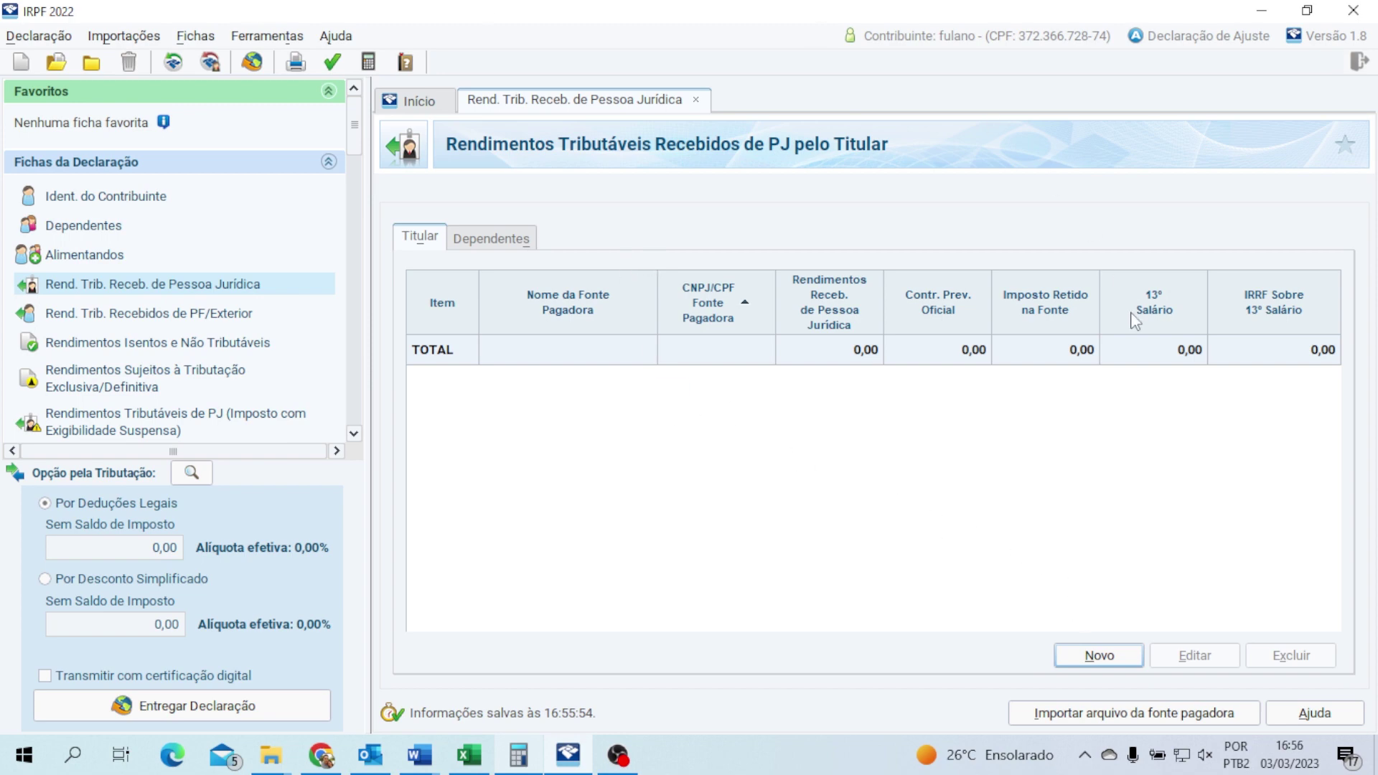
left_click(1091, 655)
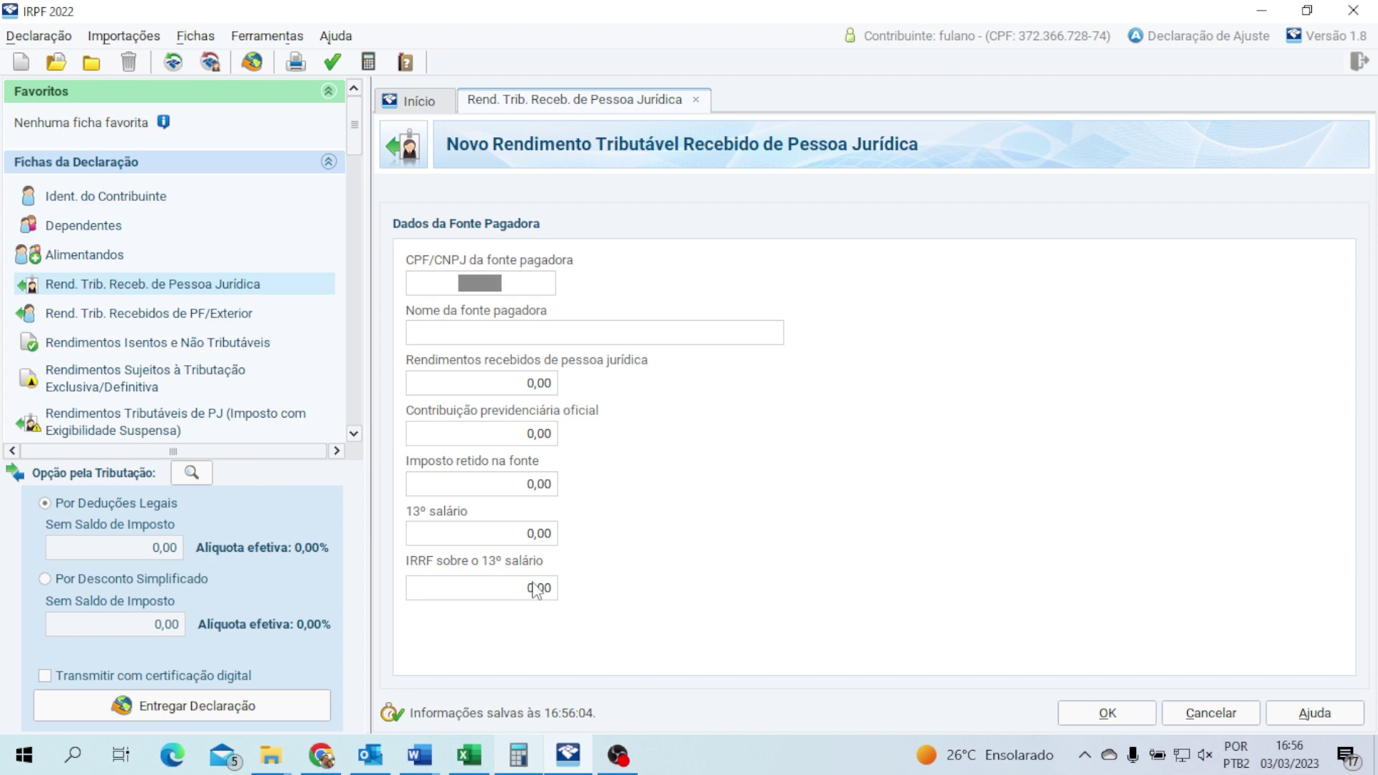
left_click(1109, 715)
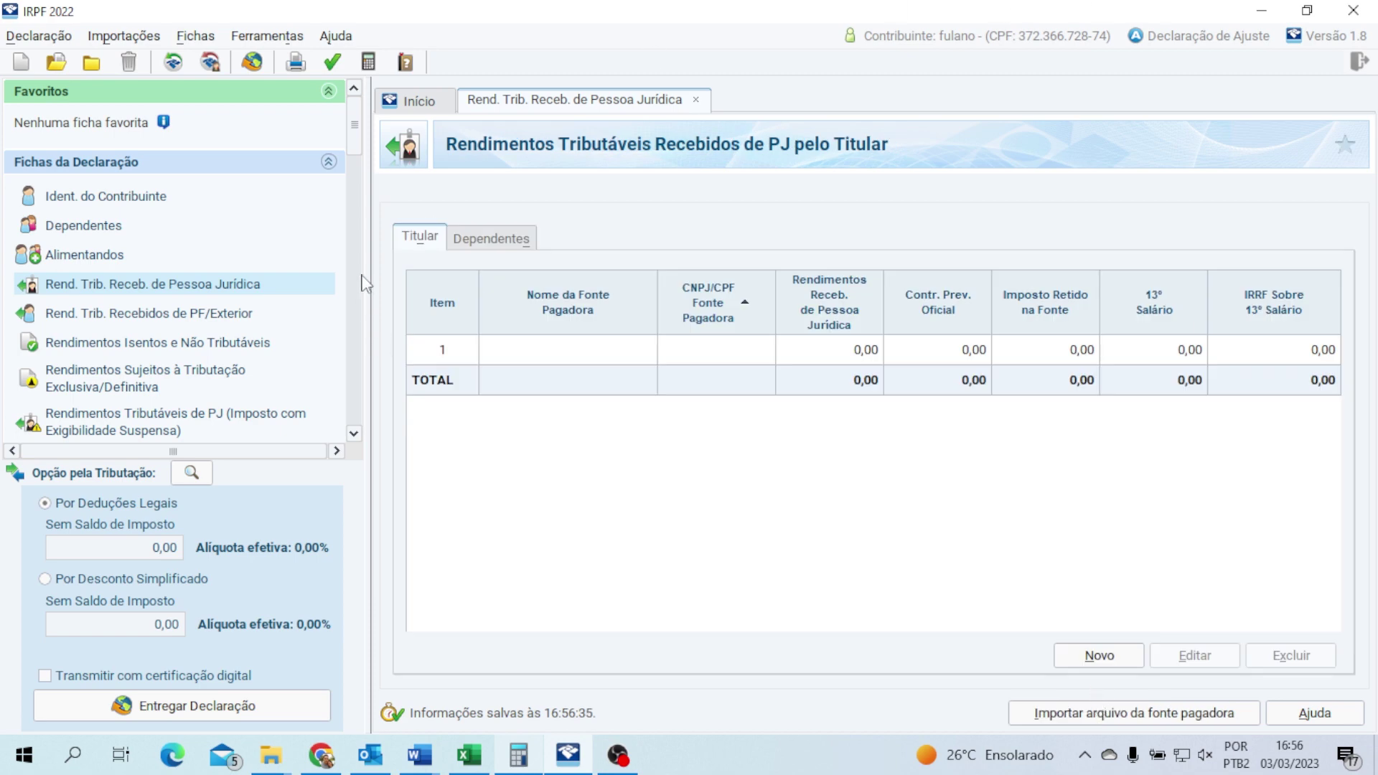
Review the Cálculo do Imposto summary including its Informações Bancárias, and choose Por Desconto Simplificado as the taxation option.
left_click_drag(350, 127, 344, 219)
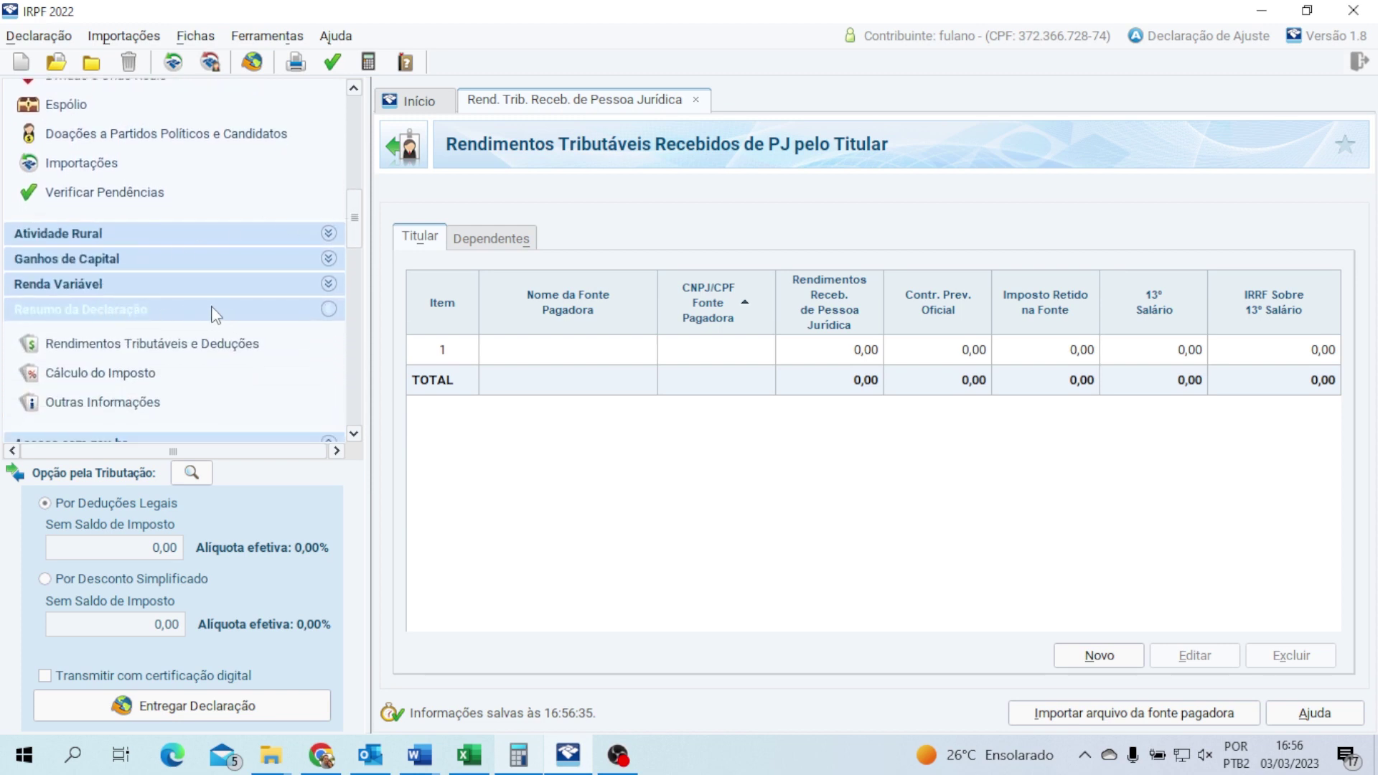
left_click(328, 310)
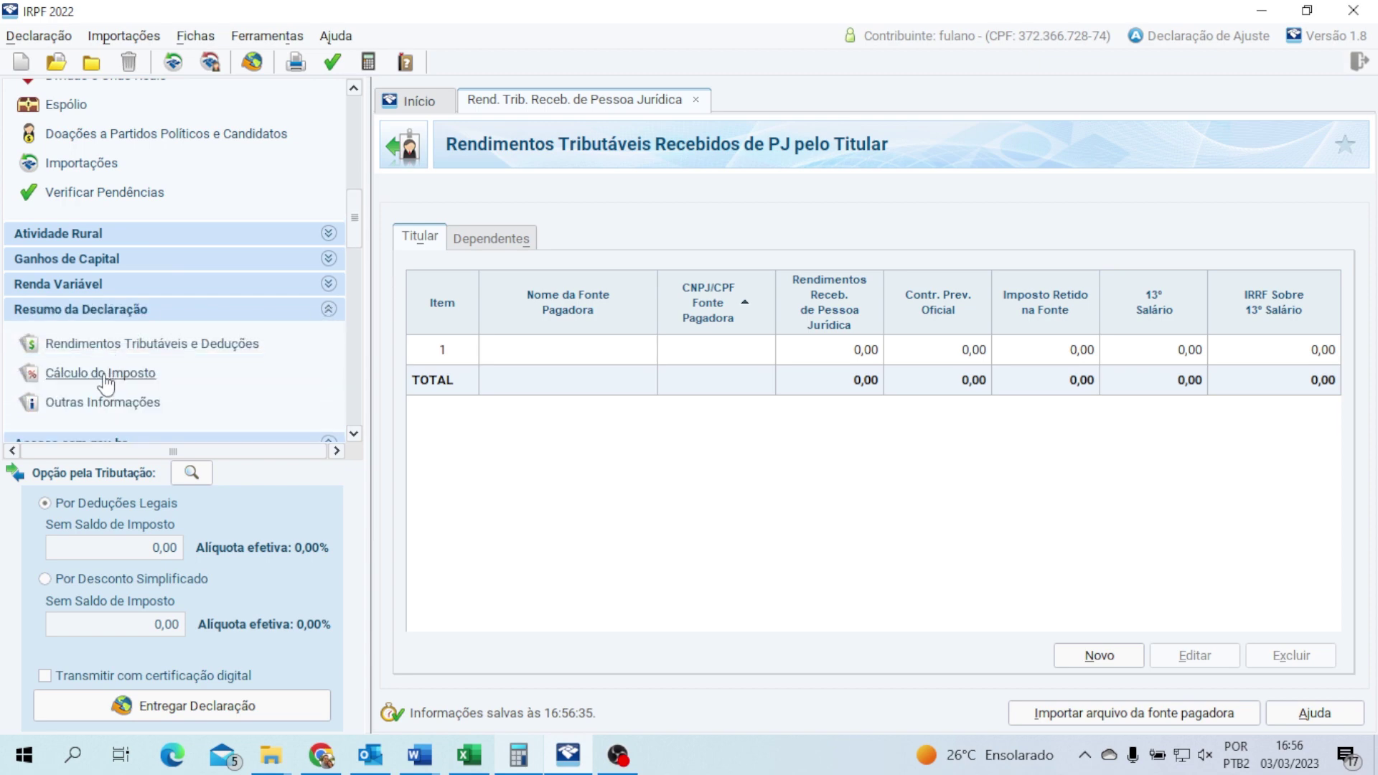
left_click(104, 375)
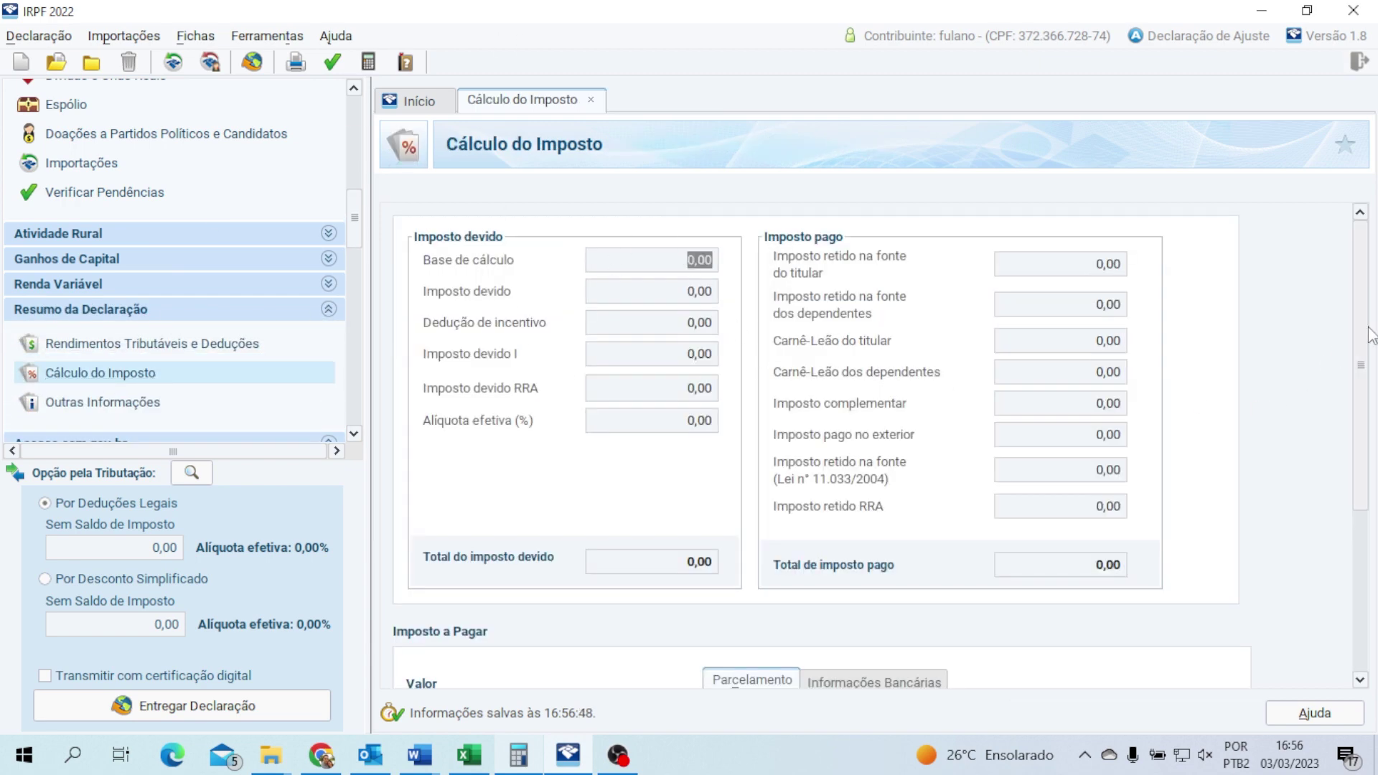
scroll(1370, 334, "down", 3)
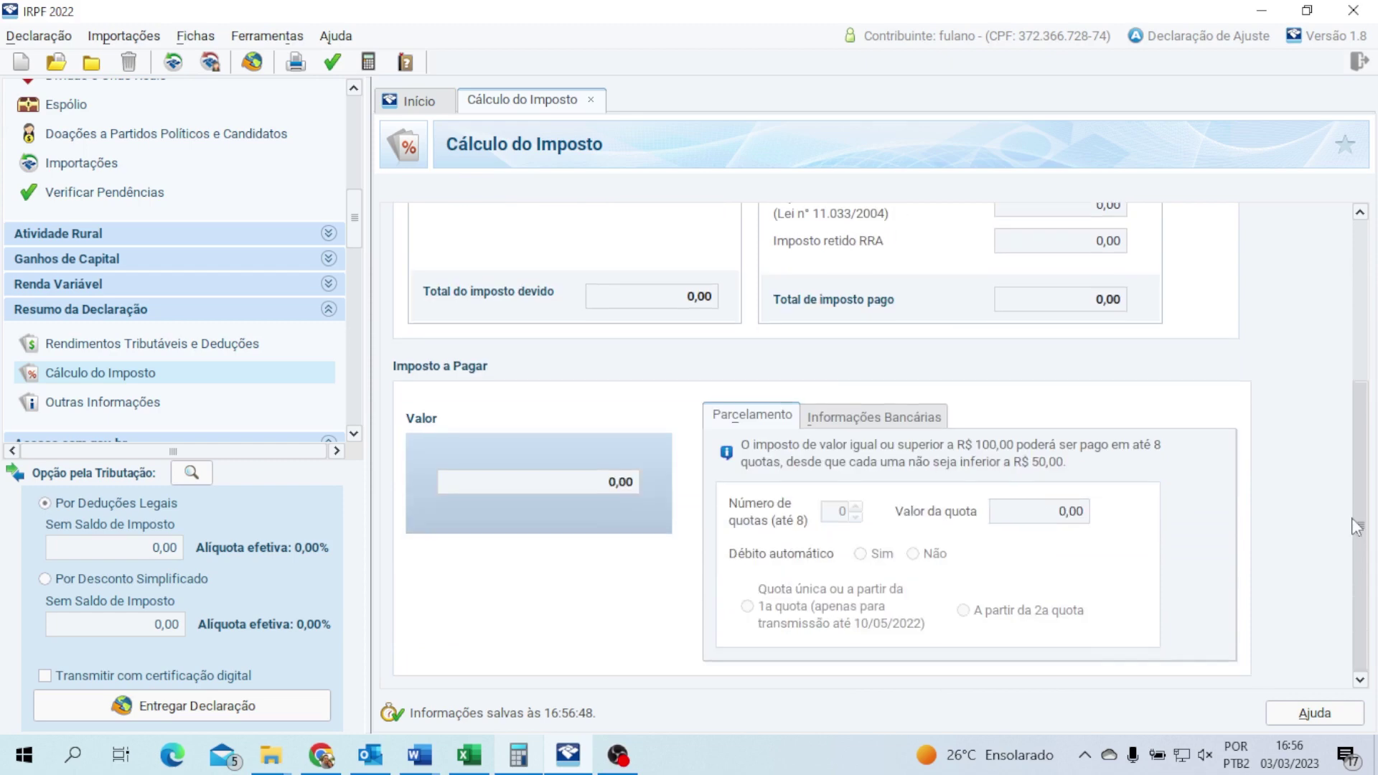
left_click(864, 423)
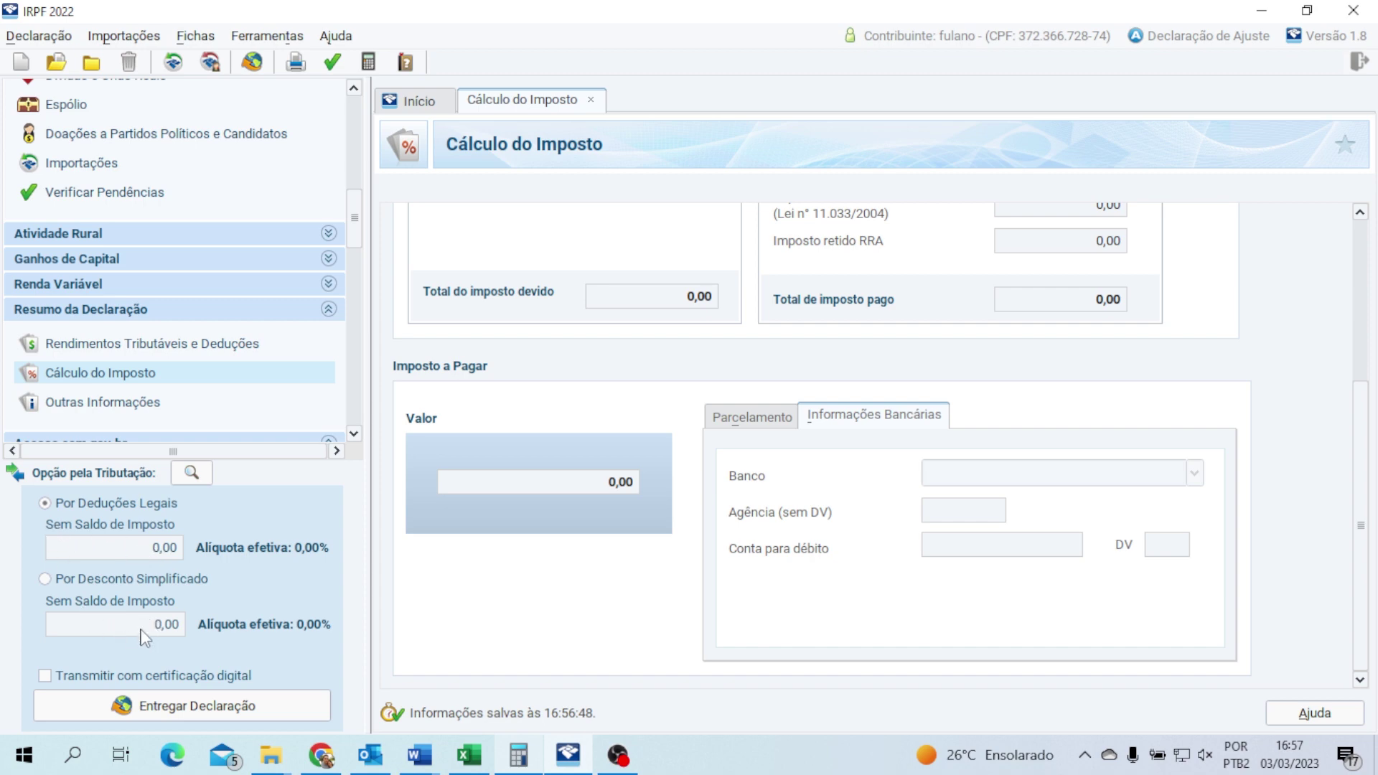
left_click(46, 579)
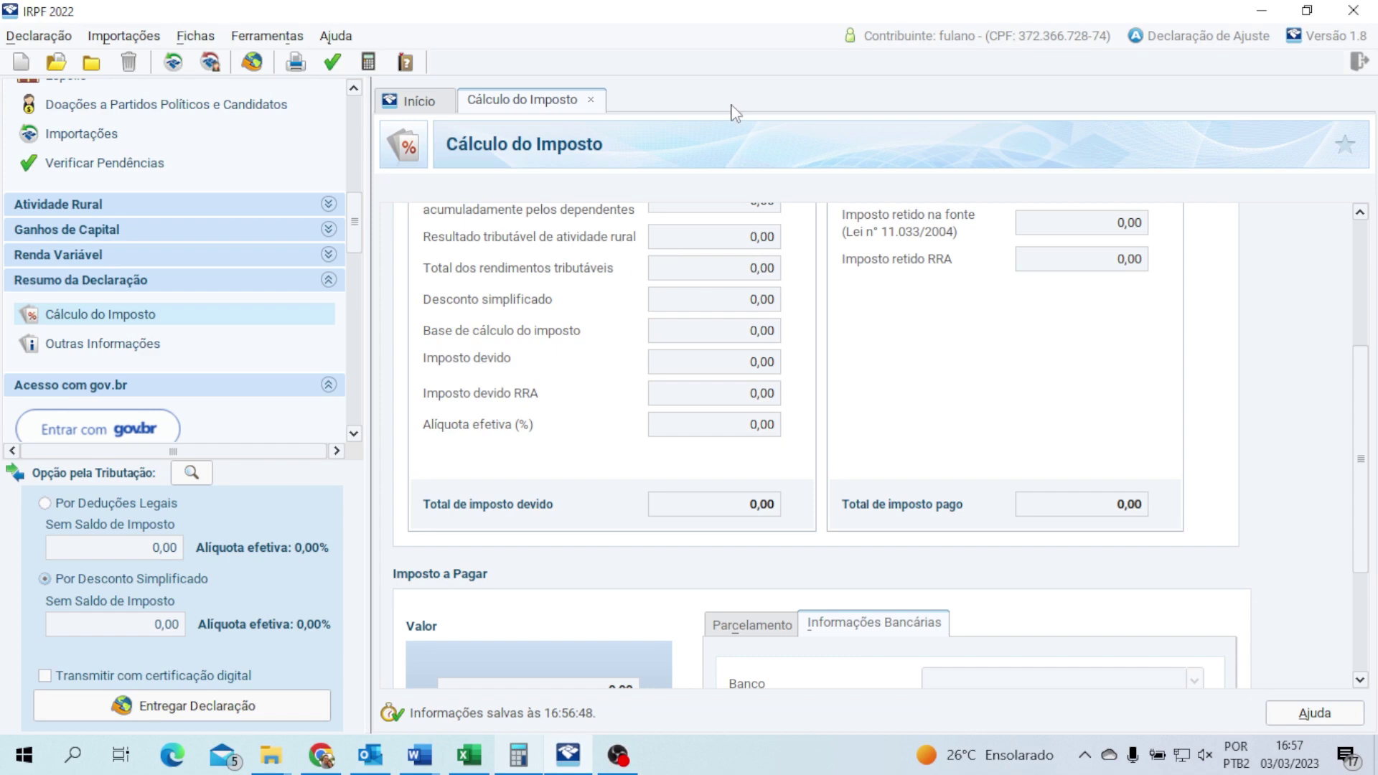
Switch back to Chrome and open the Econet page with the Ato Declaratório Executivo RFB on the 2023 income tax refunds.
left_click(1260, 11)
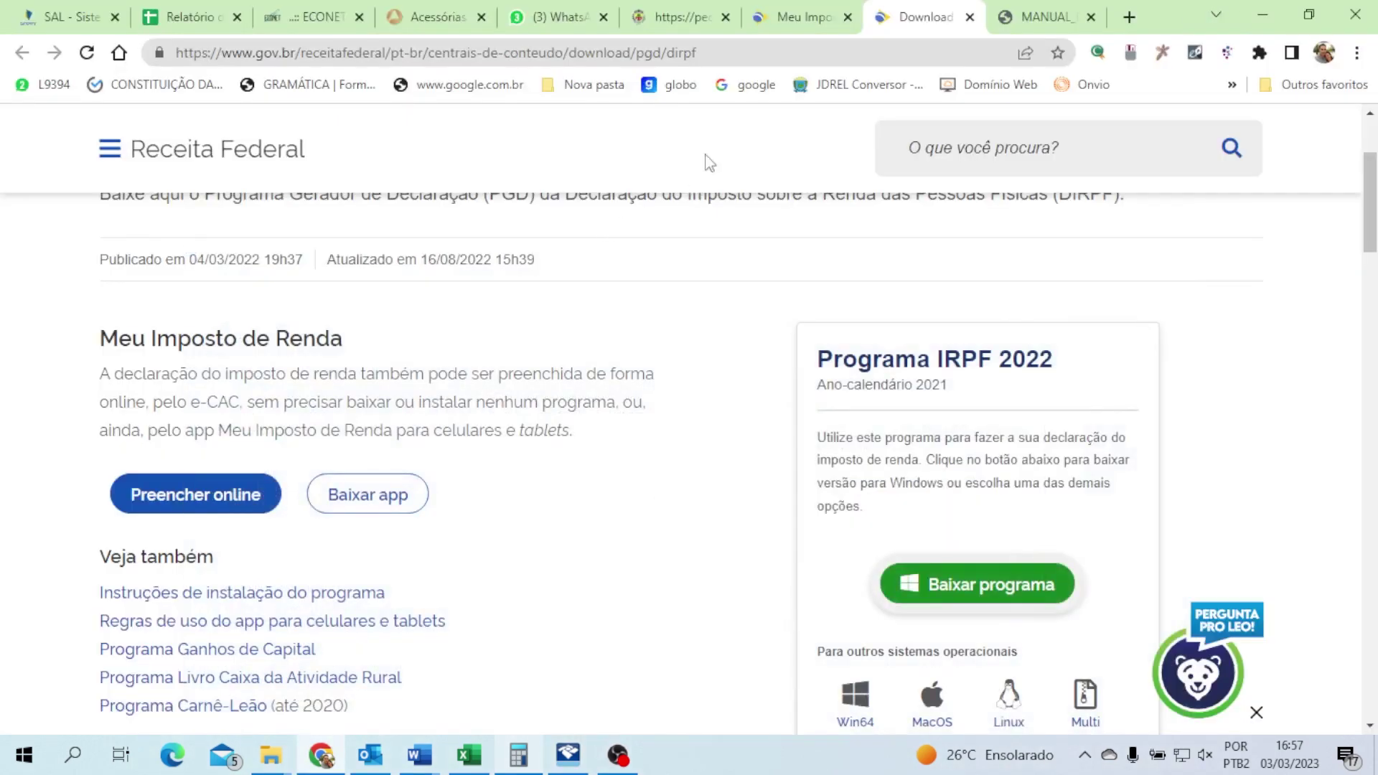
left_click(793, 26)
left_click(309, 20)
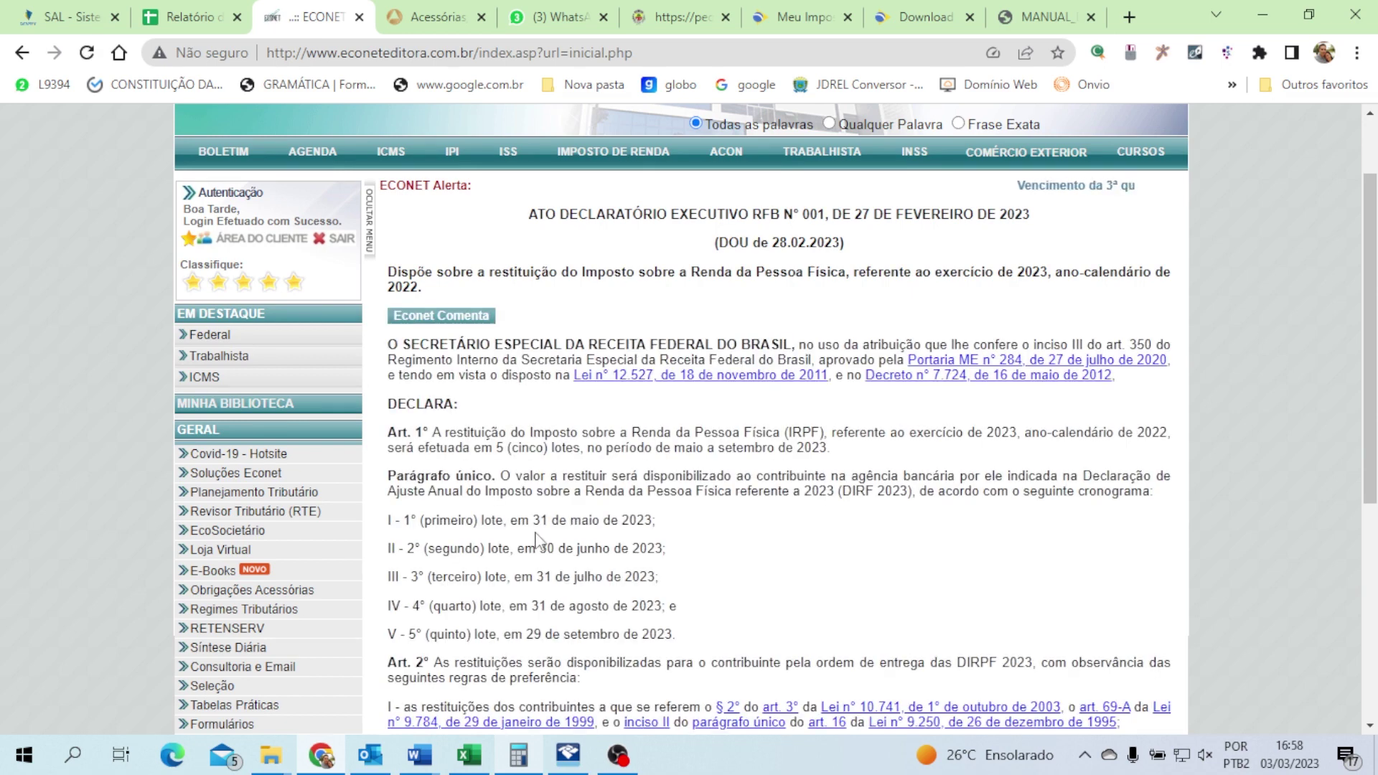
Review the refund schedule in the Ato Declaratório, highlighting the first and fifth batch dates, and read the preference rules in Art. 2°.
scroll(545, 515, "down", 1)
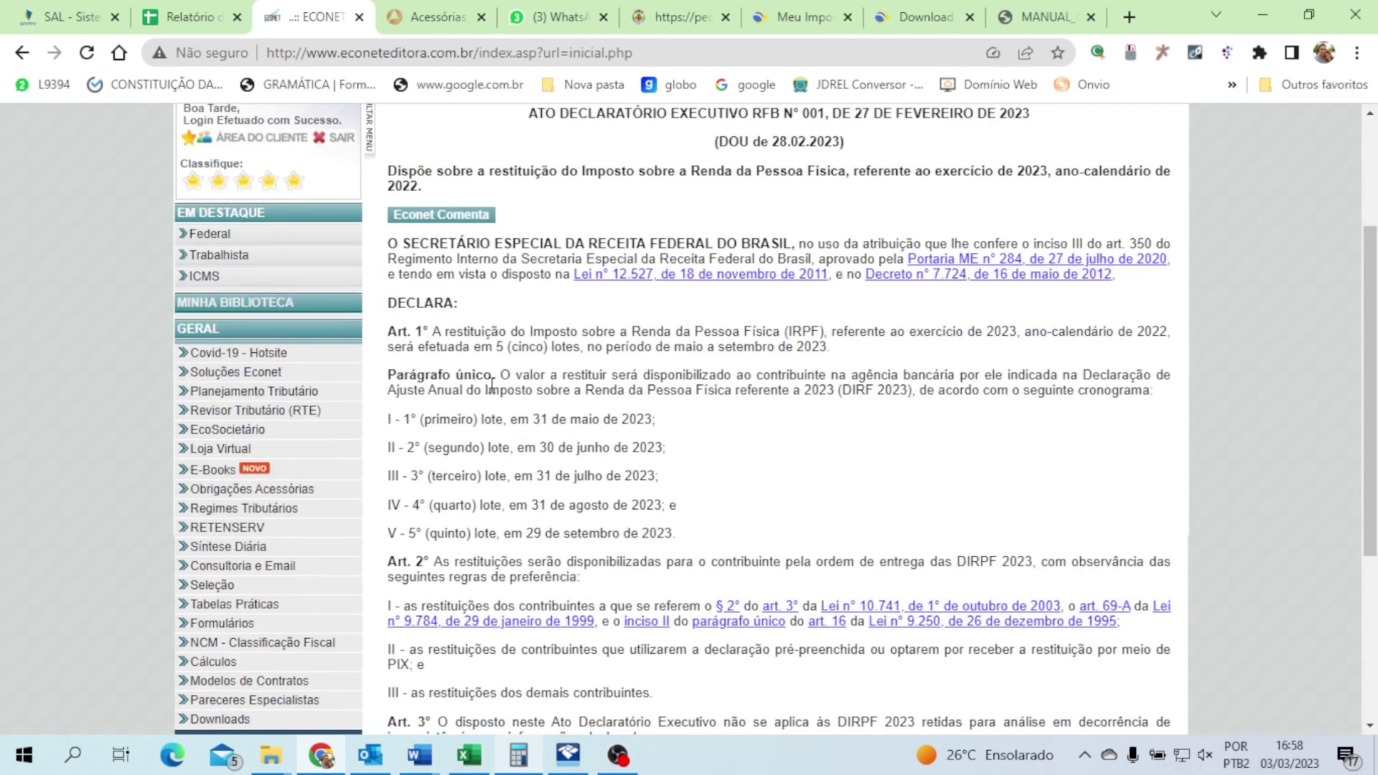
left_click_drag(488, 420, 590, 420)
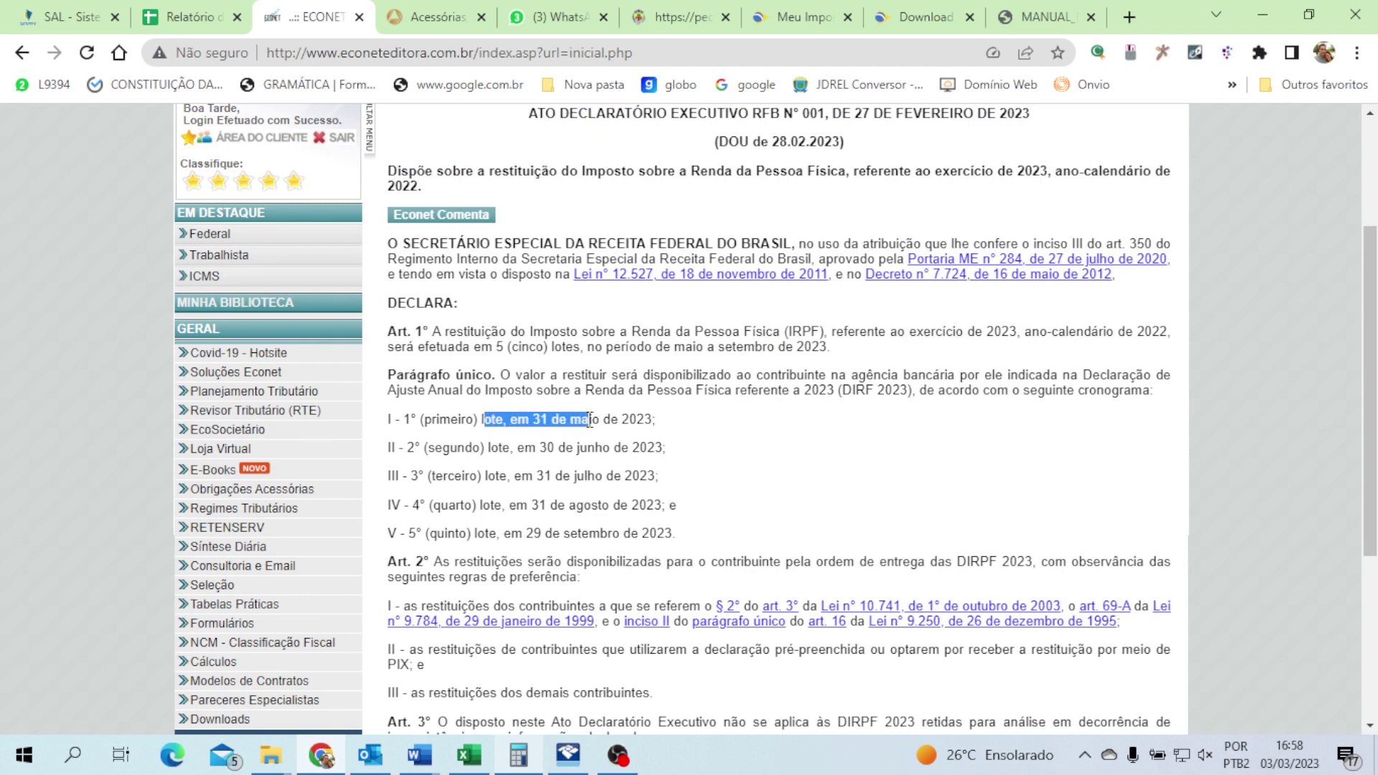
left_click_drag(545, 535, 679, 536)
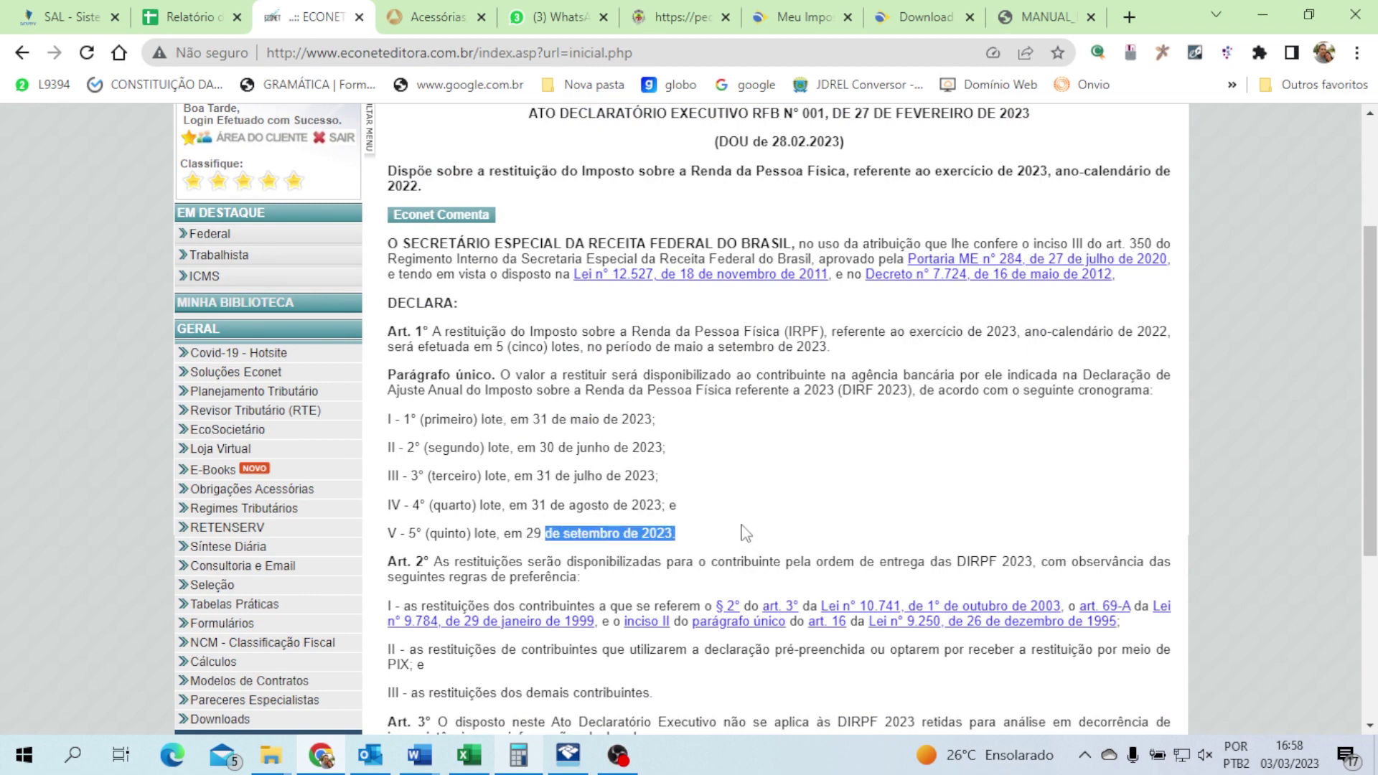
scroll(510, 564, "down", 1)
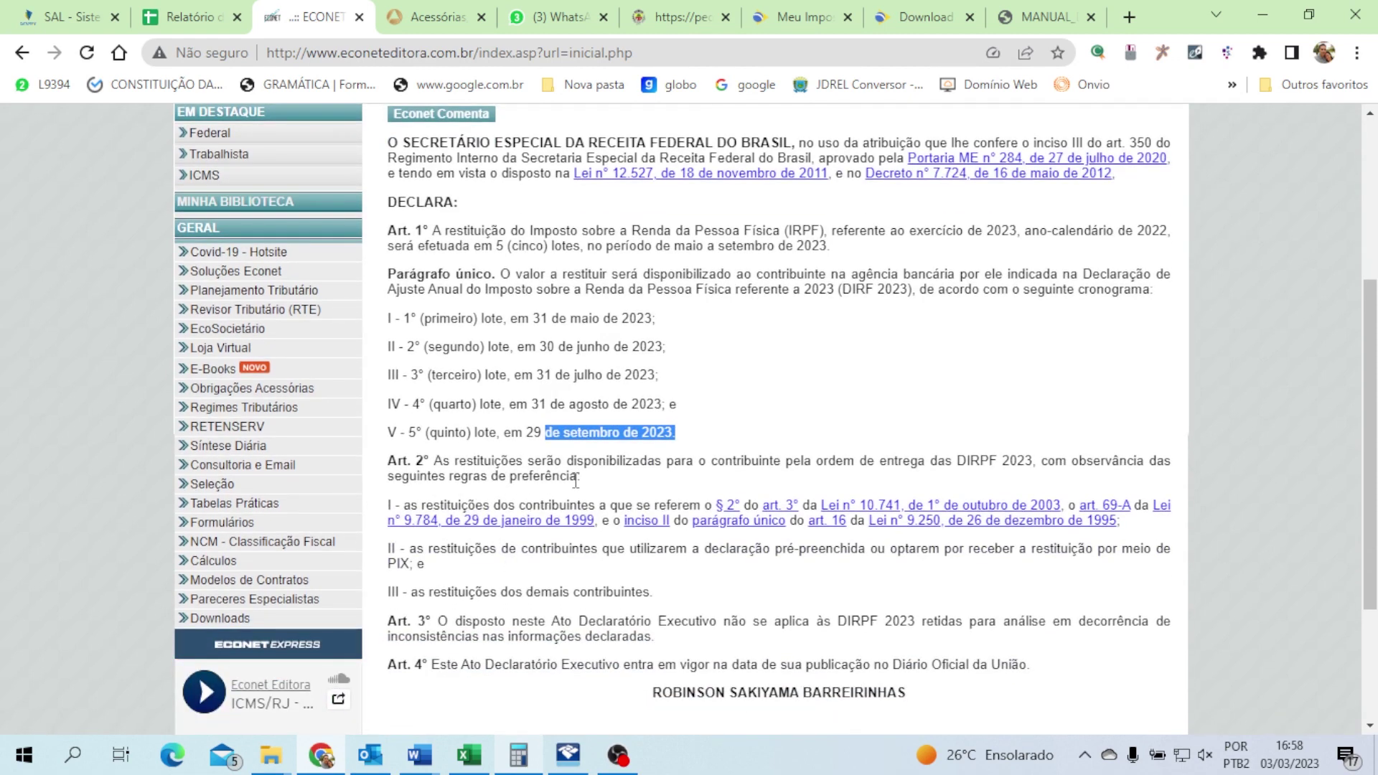
Switch back to IRPF 2022 and view the Imposto a Pagar section with its Informações Bancárias in the Cálculo do Imposto summary.
left_click(925, 17)
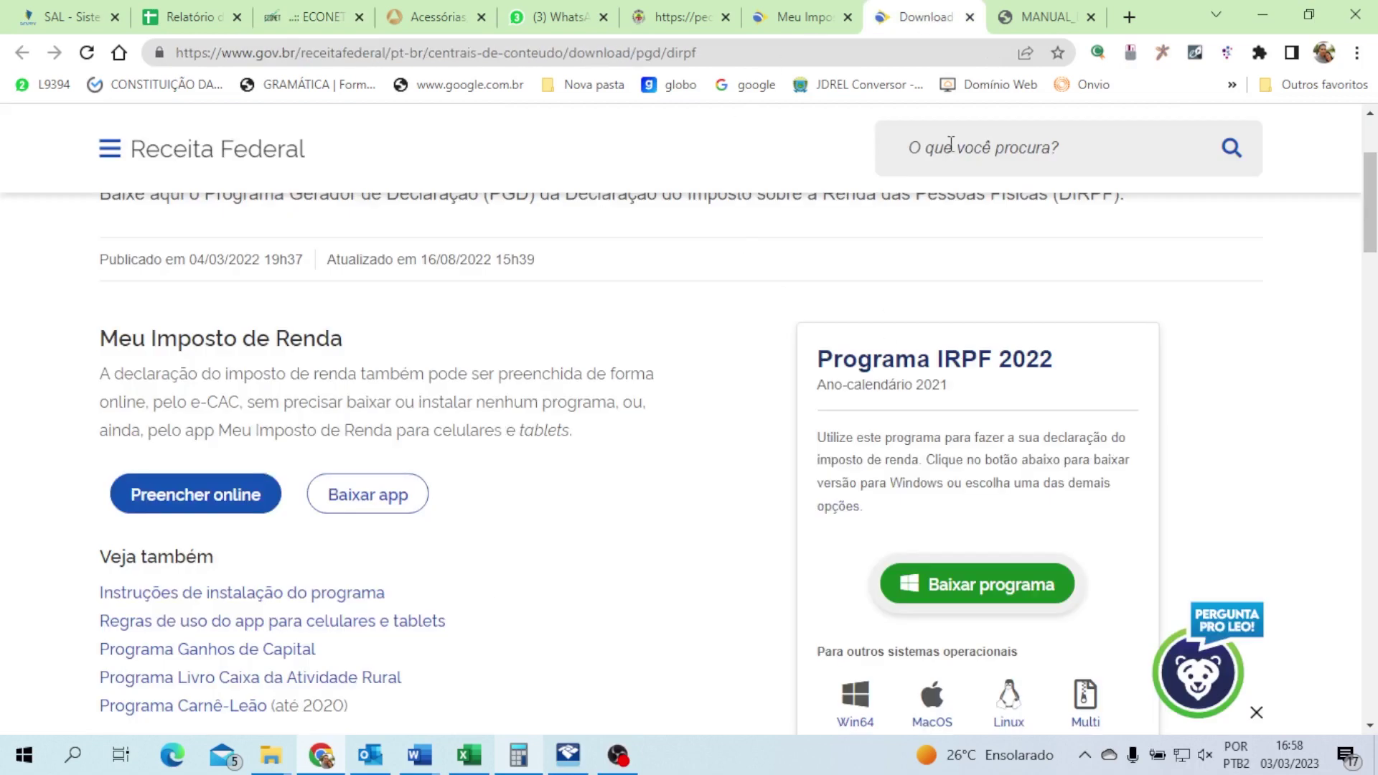
left_click(578, 764)
scroll(1360, 470, "down", 3)
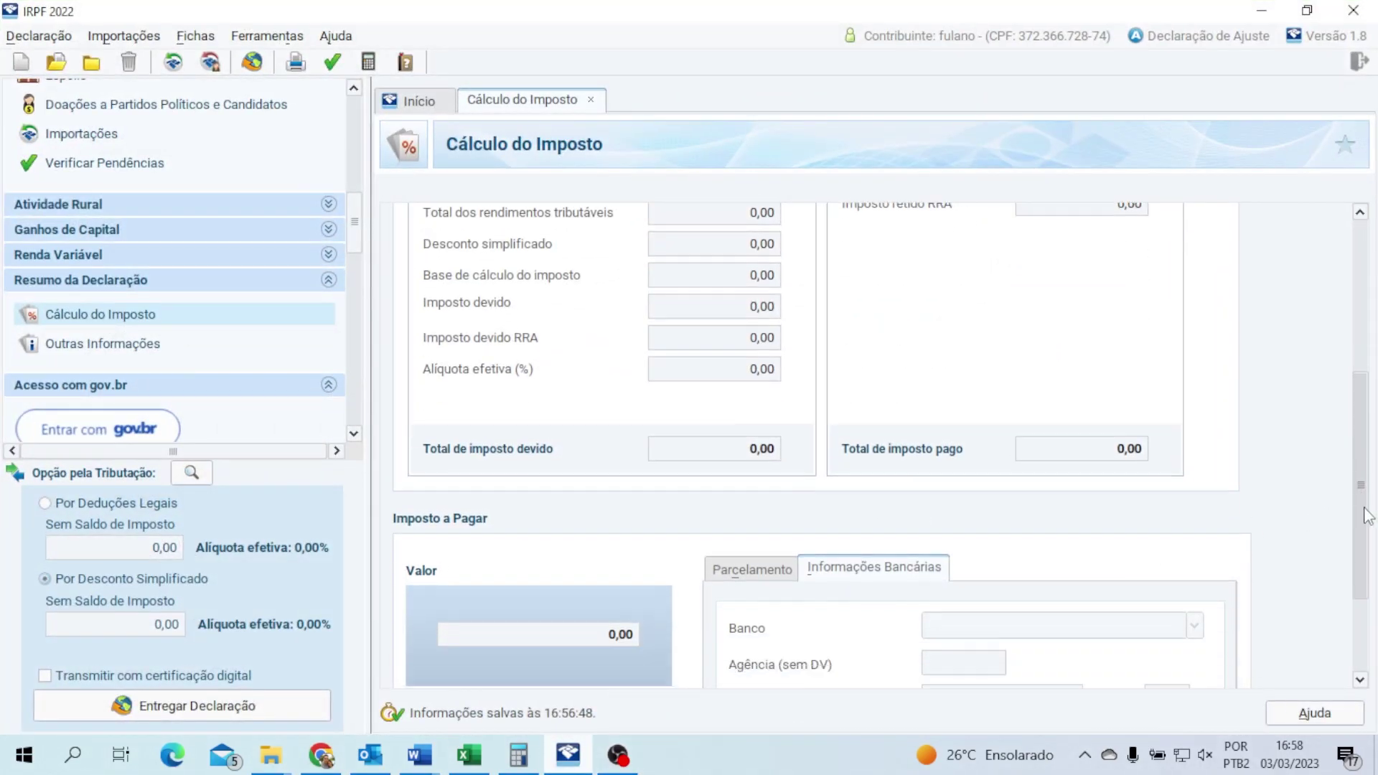